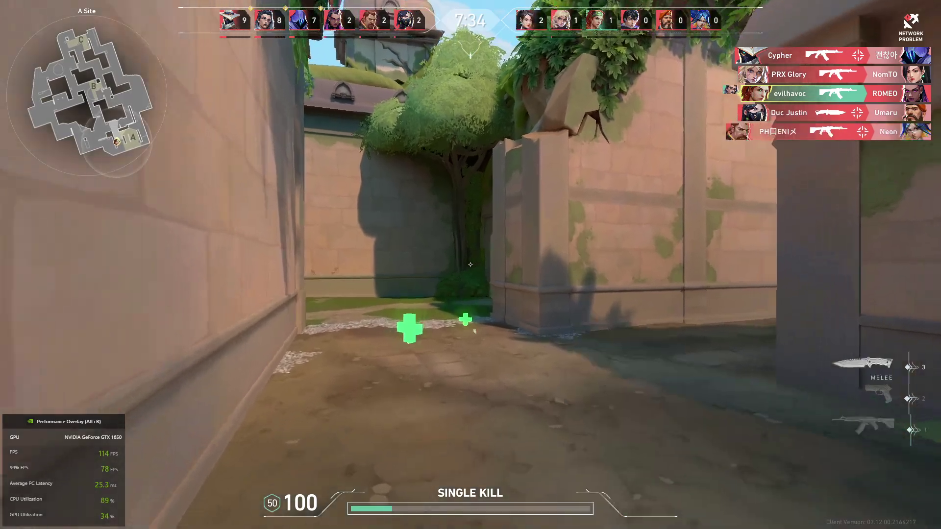
pyautogui.press('c')
pyautogui.click(471, 264)
pyautogui.click(471, 265)
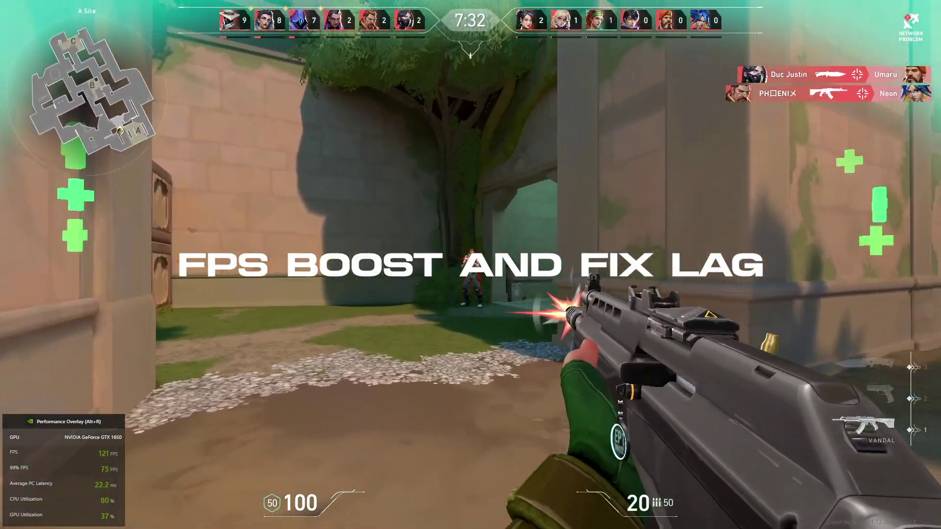
pyautogui.press('w')
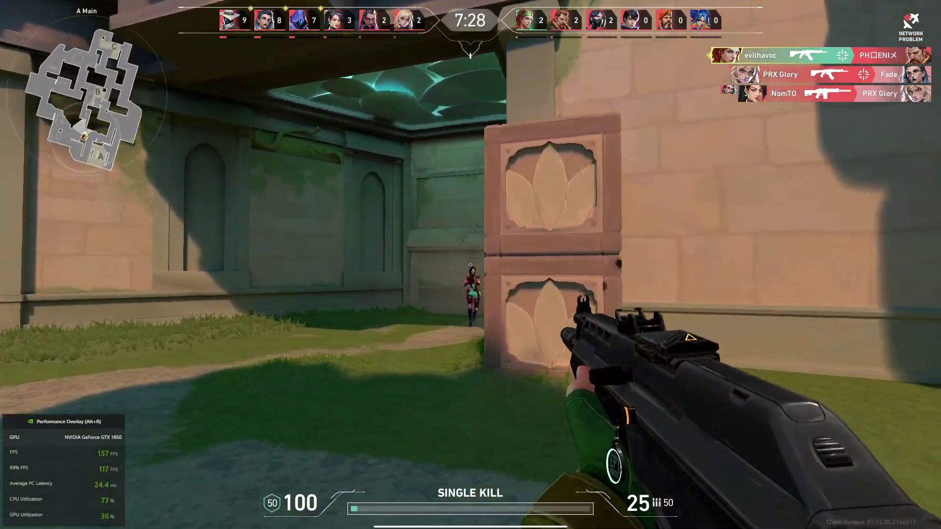
pyautogui.click(470, 264)
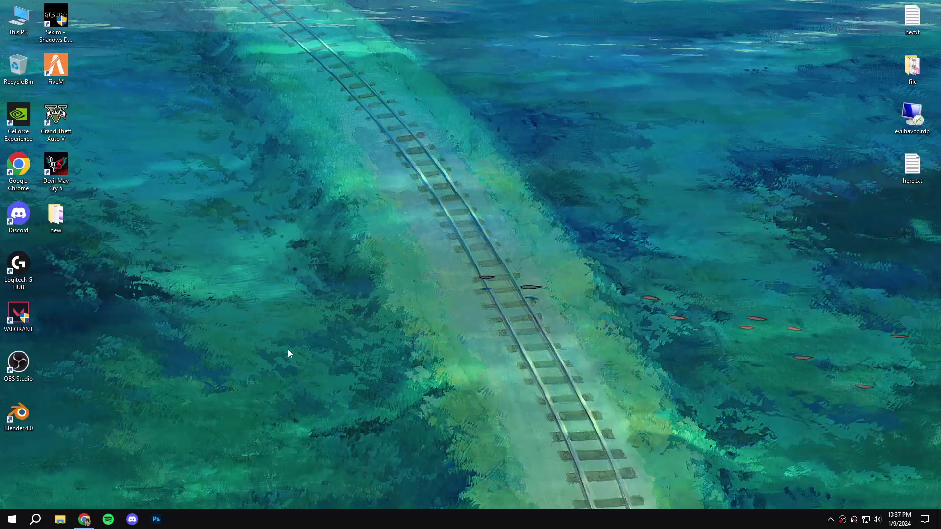
# Configure the VALORANT shortcut's compatibility: no compatibility mode, fullscreen optimizations disabled, run as administrator, and high DPI scaling overridden by Application.
pyautogui.rightClick(33, 317)
pyautogui.click(61, 308)
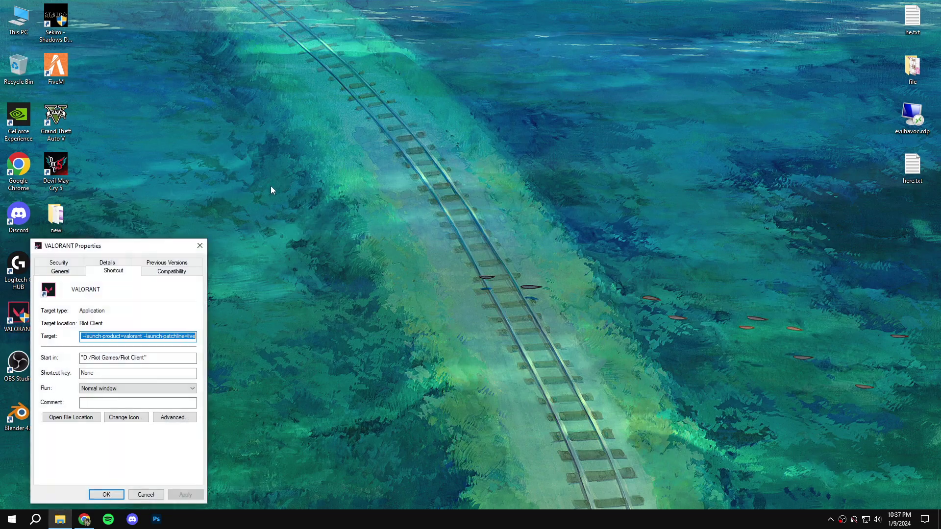
pyautogui.moveTo(140, 243); pyautogui.dragTo(337, 151)
pyautogui.click(377, 171)
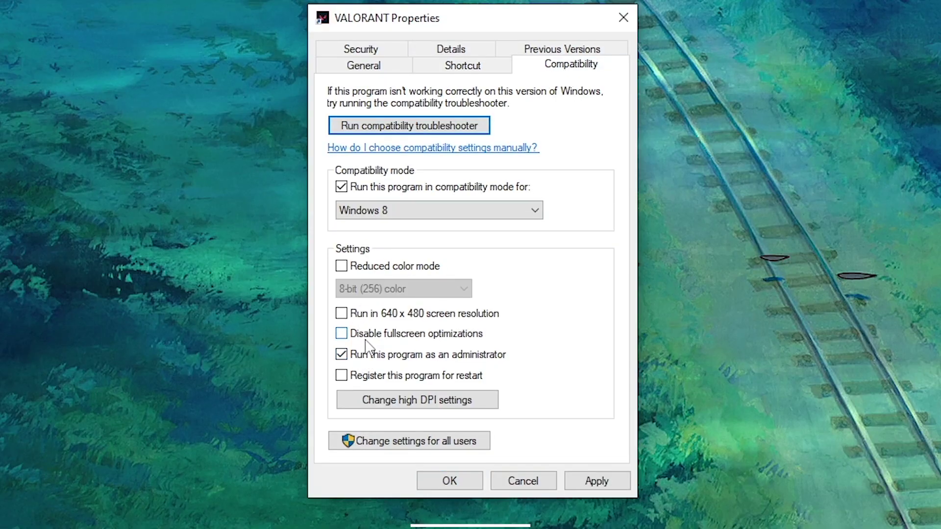
pyautogui.click(397, 407)
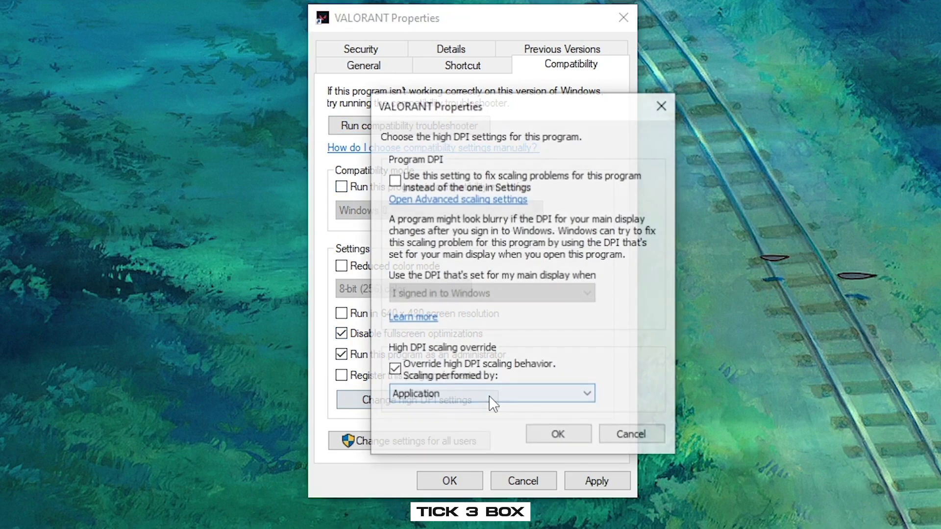
pyautogui.click(456, 364)
pyautogui.click(558, 445)
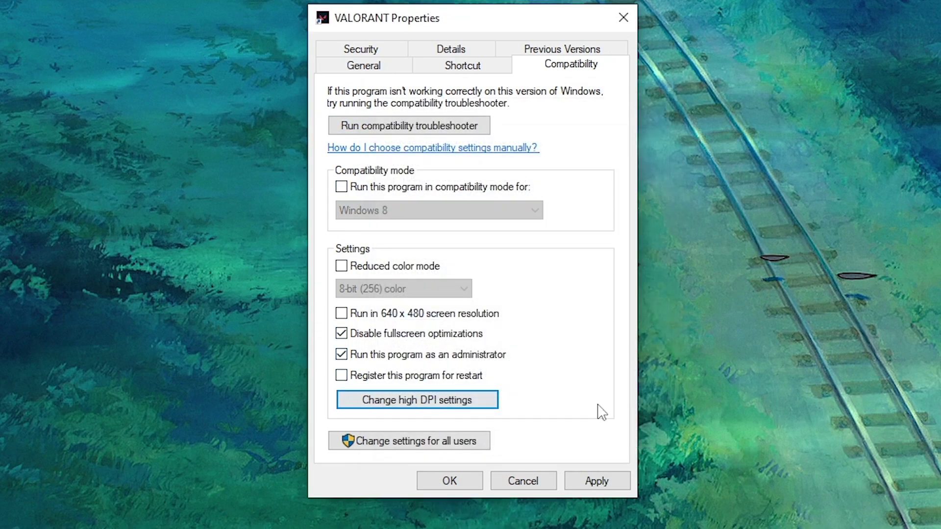
pyautogui.click(443, 490)
# Open the VALORANT shortcut's file location and go to the Riot Games\VALORANT\live folder.
pyautogui.rightClick(22, 312)
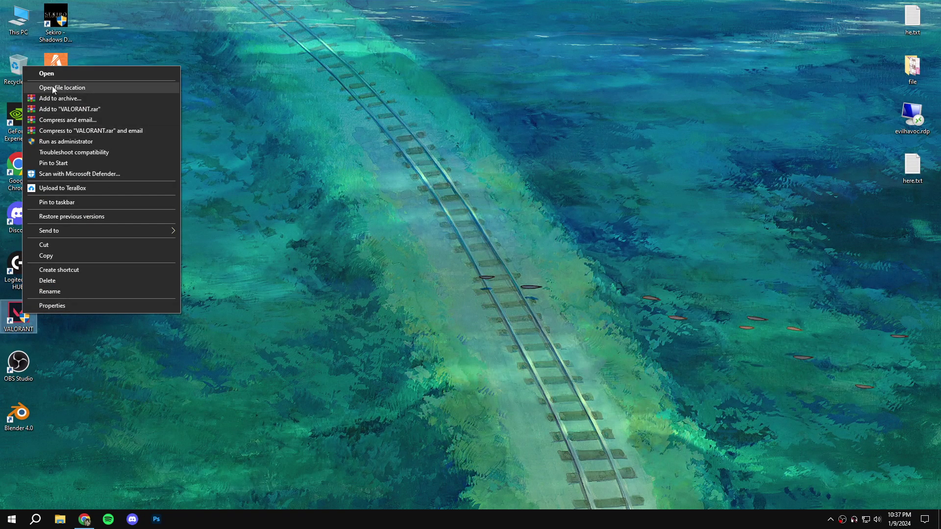
pyautogui.click(53, 90)
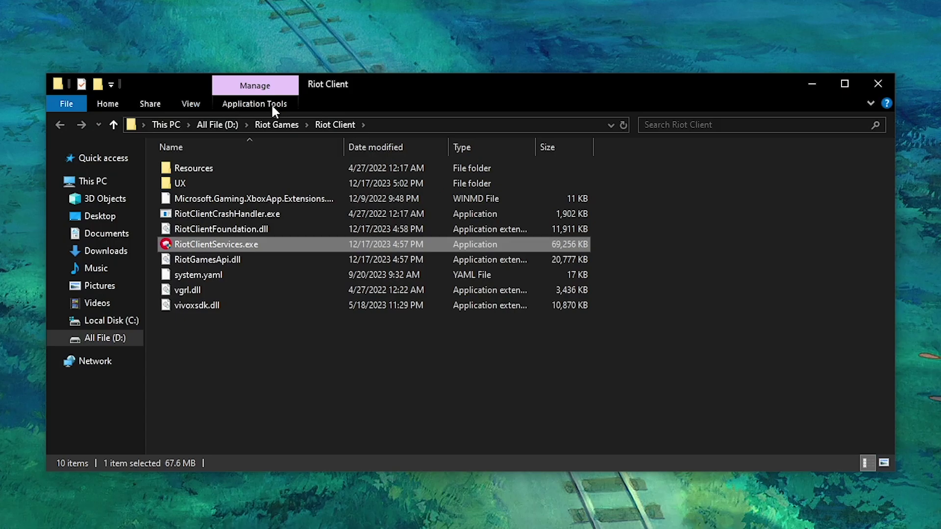
pyautogui.click(355, 174)
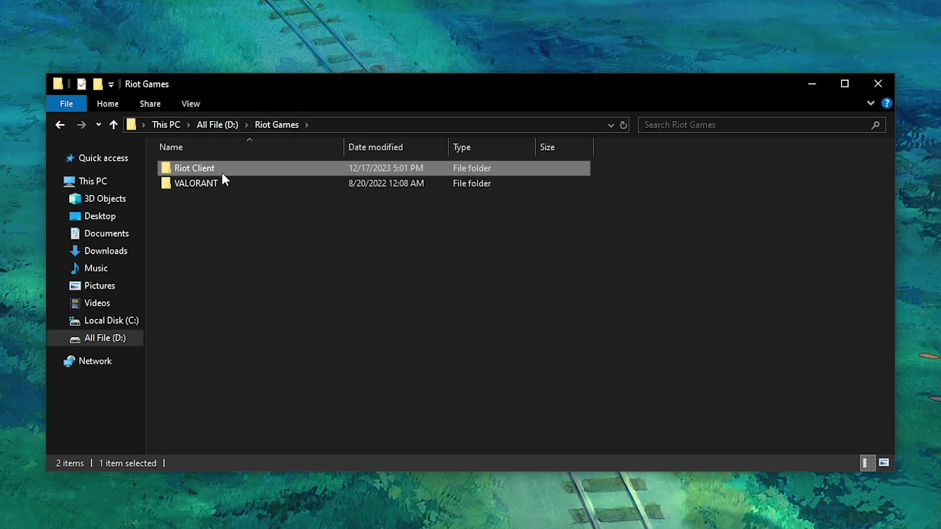
pyautogui.doubleClick(226, 182)
pyautogui.doubleClick(205, 175)
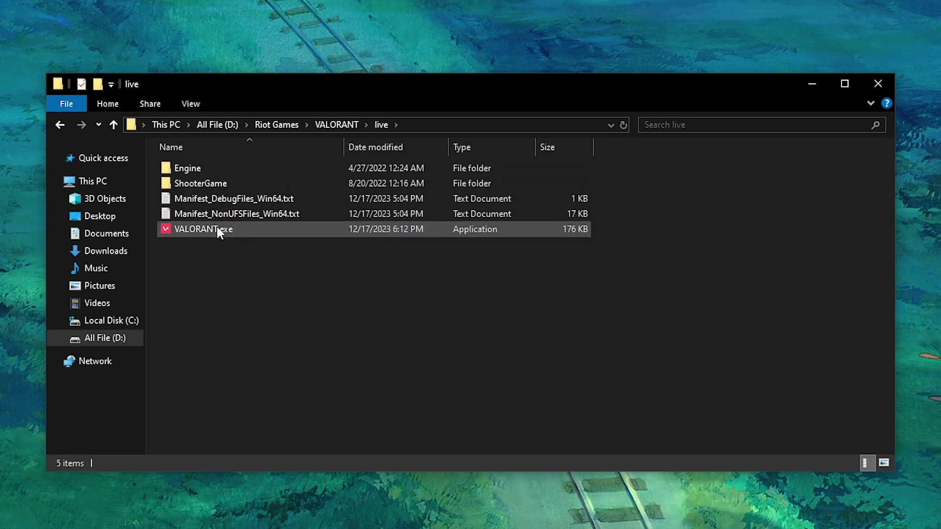
# Disable fullscreen optimizations for VALORANT.exe, override its high DPI scaling with Application, and close the folder window.
pyautogui.rightClick(218, 229)
pyautogui.click(260, 528)
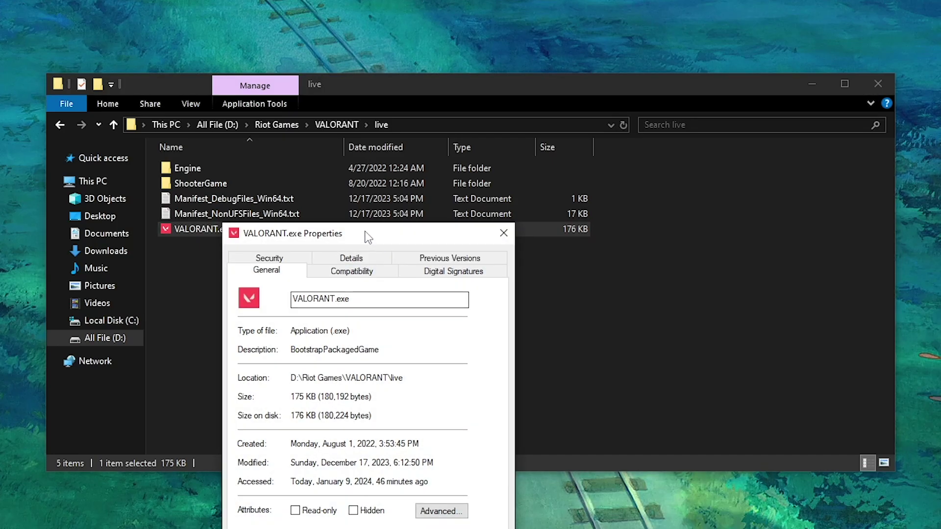
pyautogui.click(465, 133)
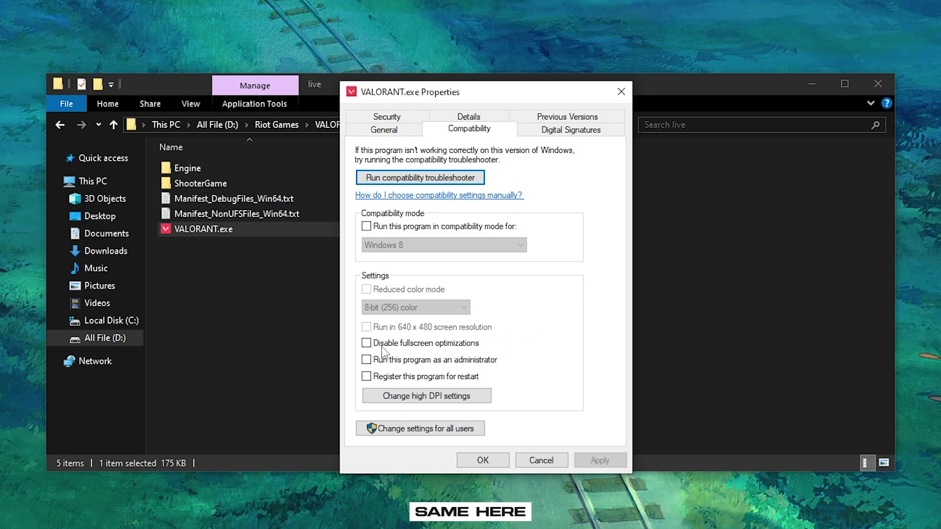
pyautogui.click(397, 396)
pyautogui.click(408, 372)
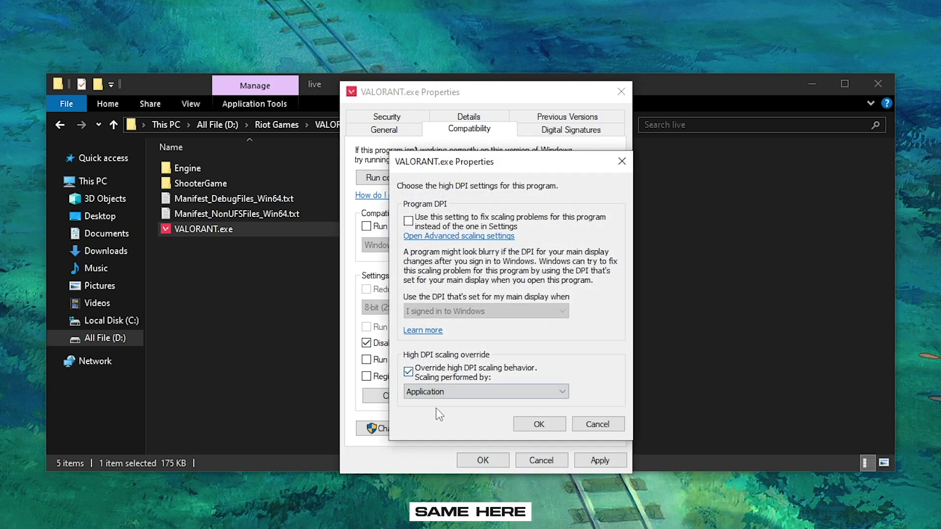
pyautogui.click(539, 423)
pyautogui.click(478, 461)
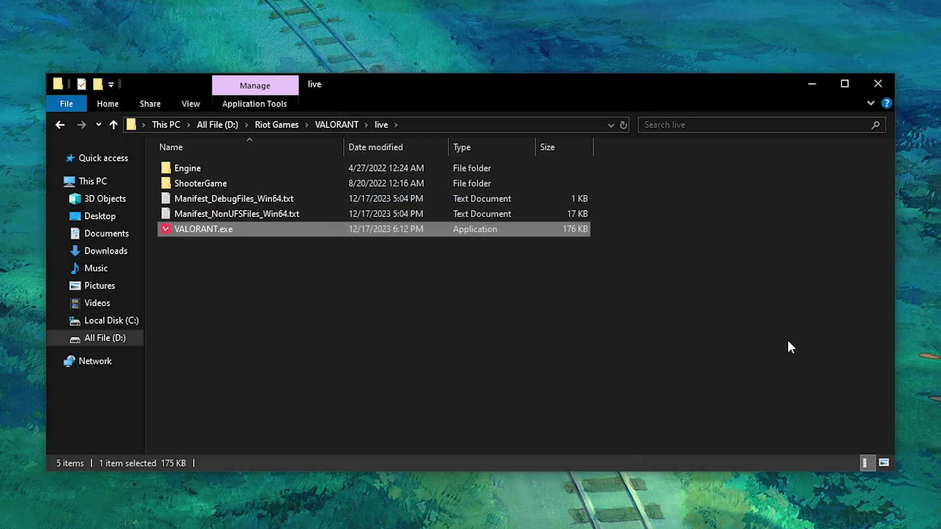
pyautogui.click(886, 80)
# Find the Windows Graphics settings and turn on hardware-accelerated GPU scheduling.
pyautogui.click(35, 519)
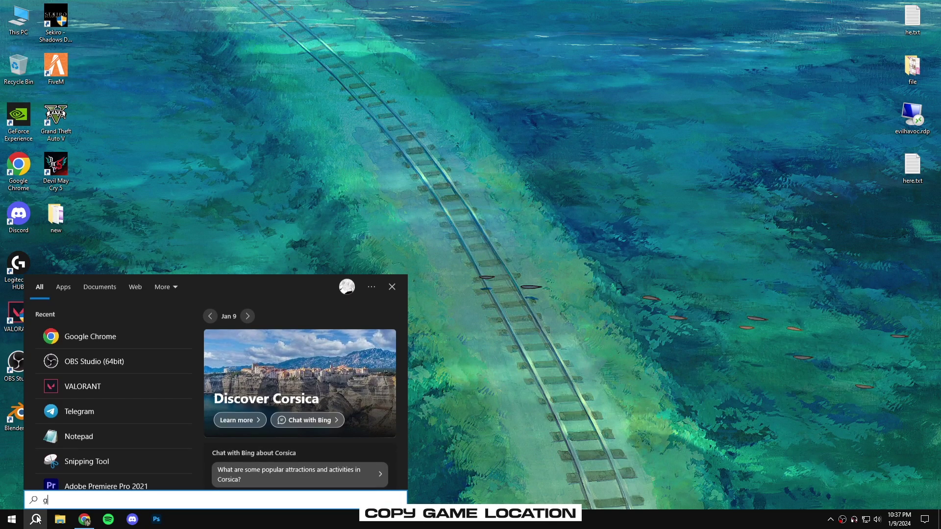
pyautogui.write('graphics')
pyautogui.click(153, 327)
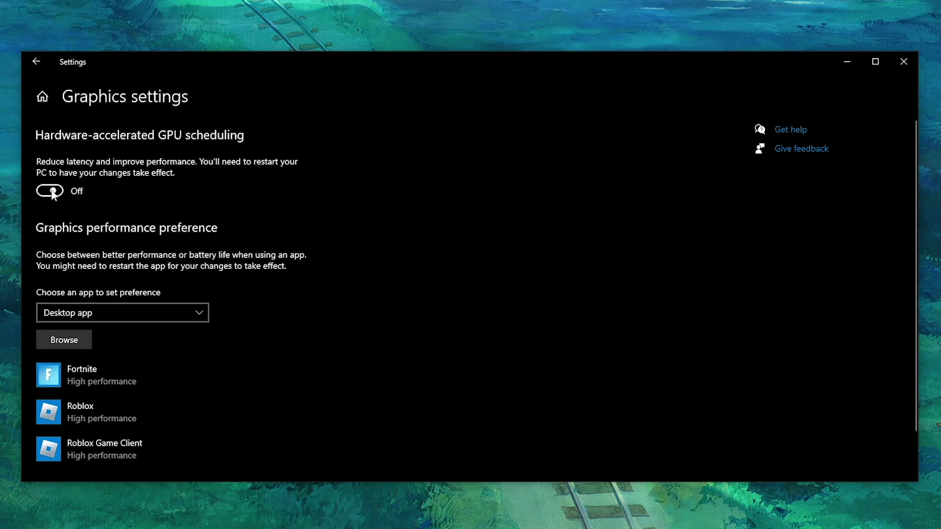
pyautogui.click(51, 191)
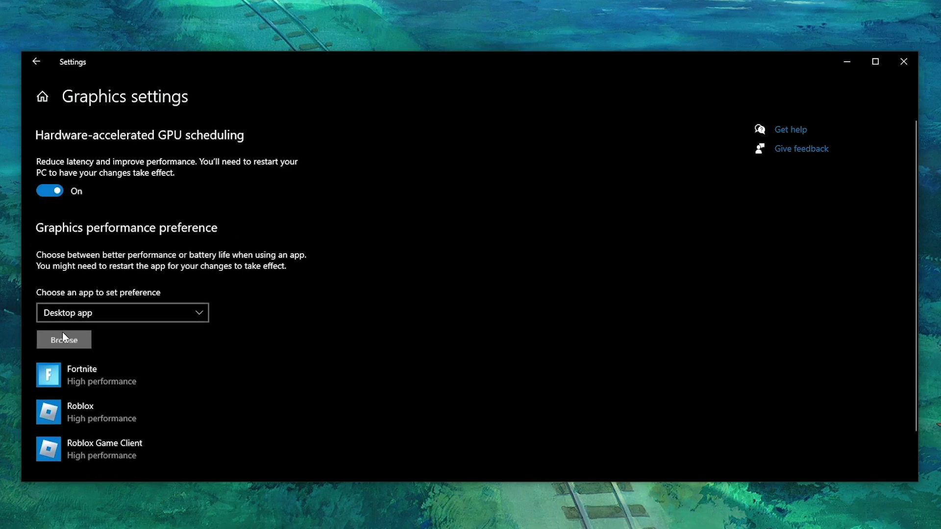
# Start browsing for a desktop app to set a preference for, and copy the Riot Client folder path from the VALORANT shortcut's file location.
pyautogui.click(63, 339)
pyautogui.moveTo(260, 60); pyautogui.dragTo(439, 95)
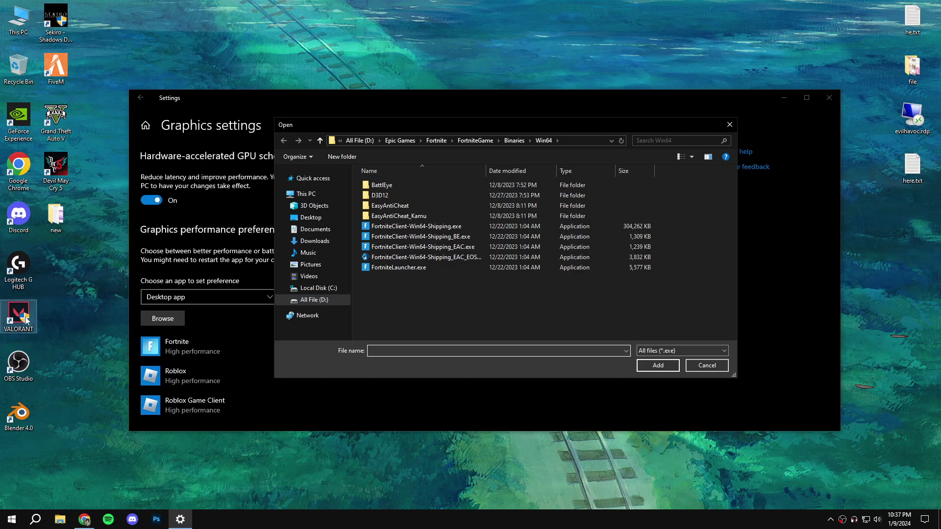
pyautogui.rightClick(11, 332)
pyautogui.click(76, 95)
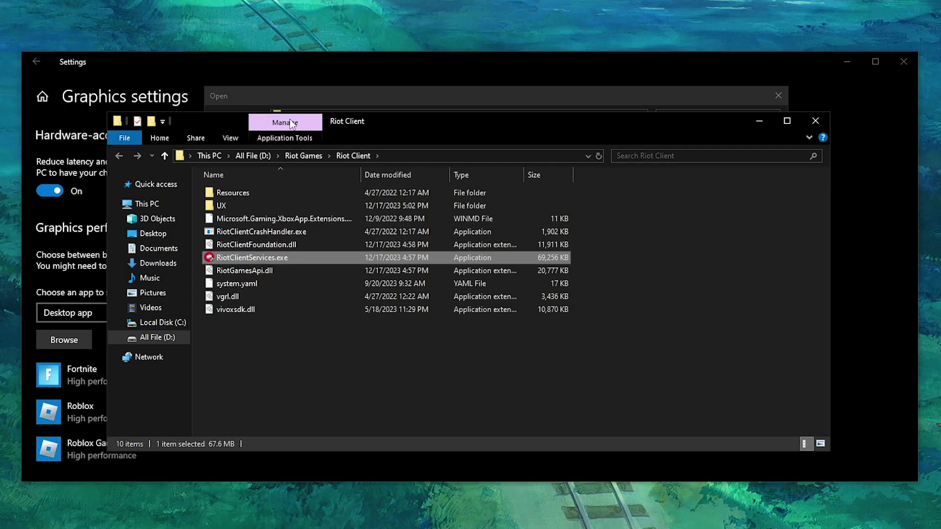
pyautogui.click(405, 155)
pyautogui.rightClick(407, 155)
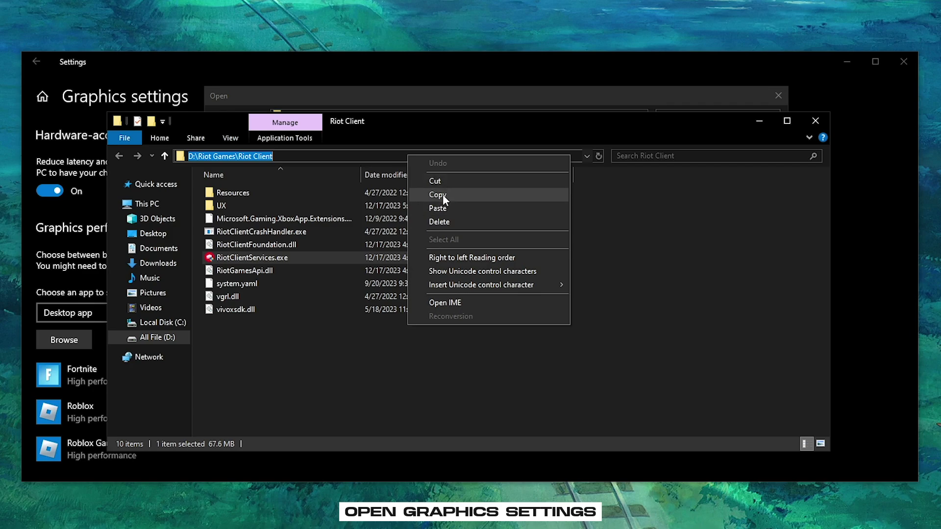
pyautogui.click(442, 194)
pyautogui.click(815, 120)
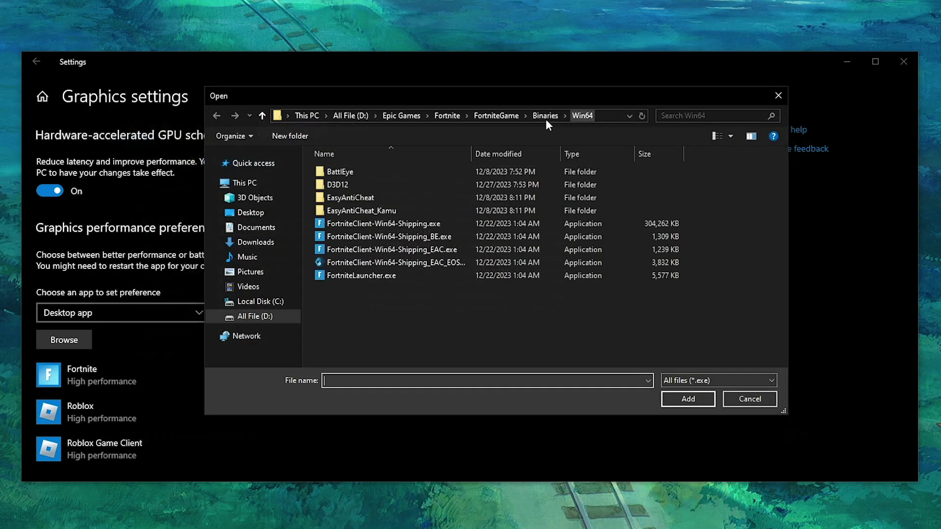
# Go to the copied Riot Client path in the file chooser and add RiotClientServices.exe to the graphics preference list.
pyautogui.click(606, 115)
pyautogui.rightClick(603, 115)
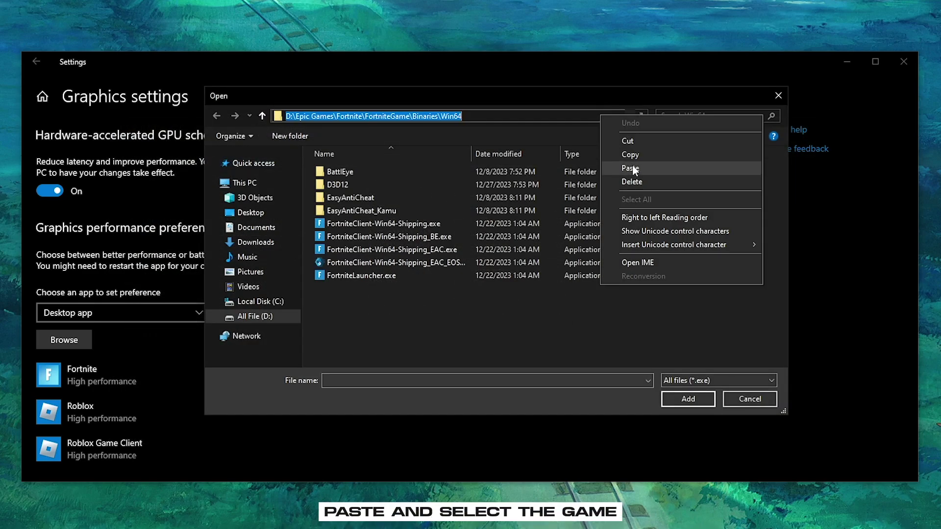
pyautogui.click(630, 168)
pyautogui.press('Return')
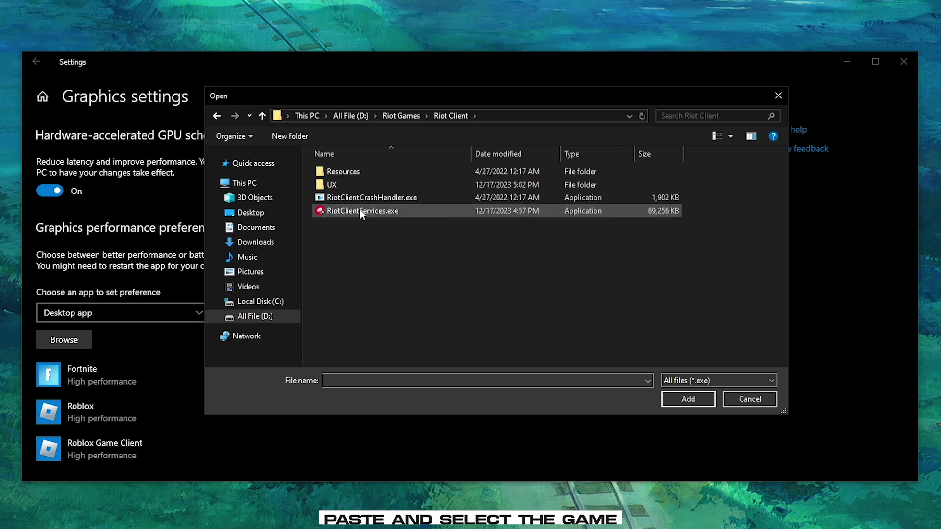
pyautogui.click(359, 211)
pyautogui.click(677, 403)
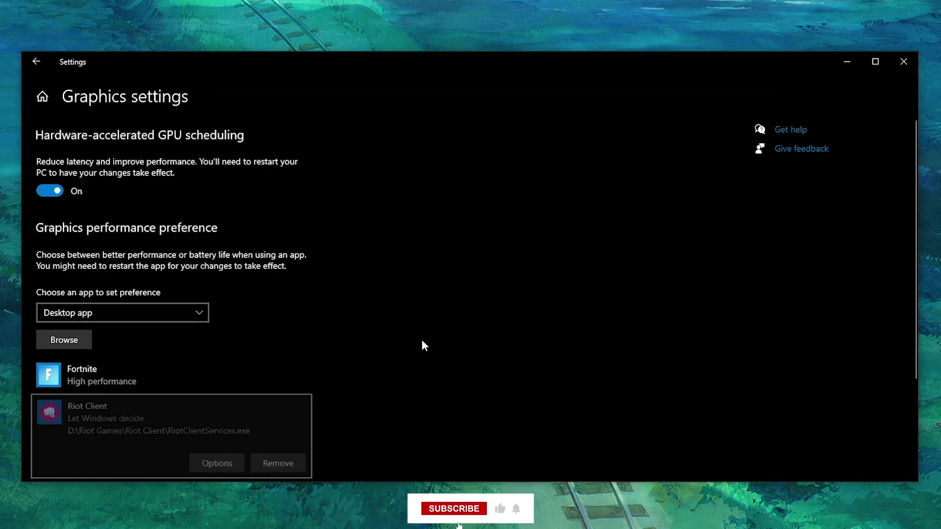
# Add VALORANT.exe from the Riot Games\VALORANT\live folder to the graphics preference list.
pyautogui.click(62, 338)
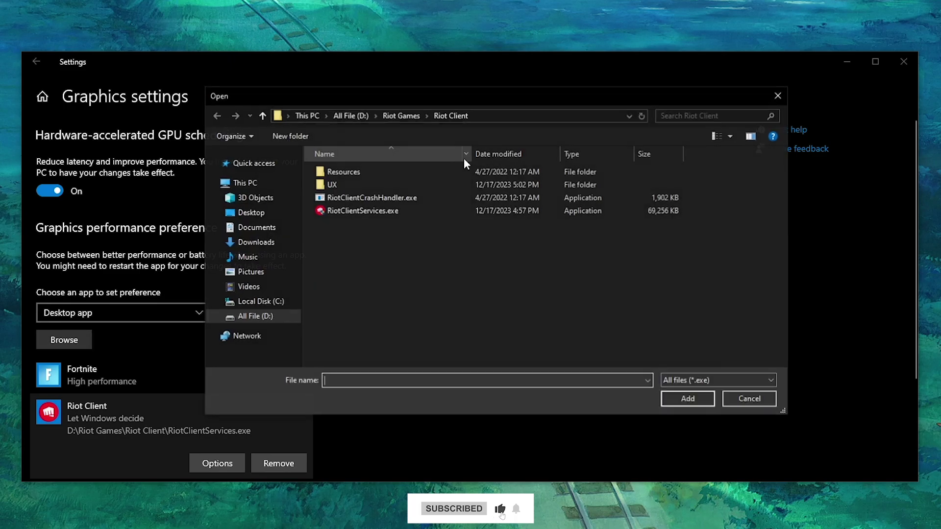
pyautogui.click(516, 116)
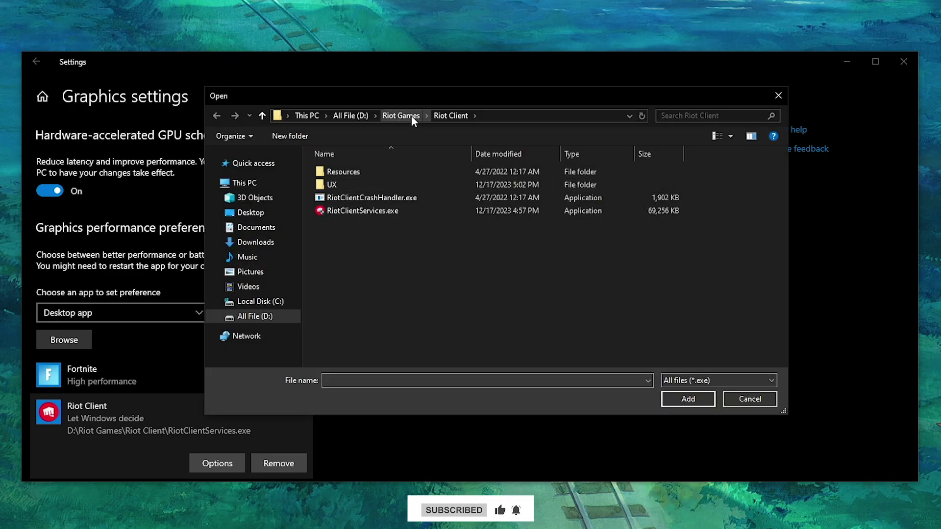
pyautogui.click(411, 116)
pyautogui.doubleClick(345, 185)
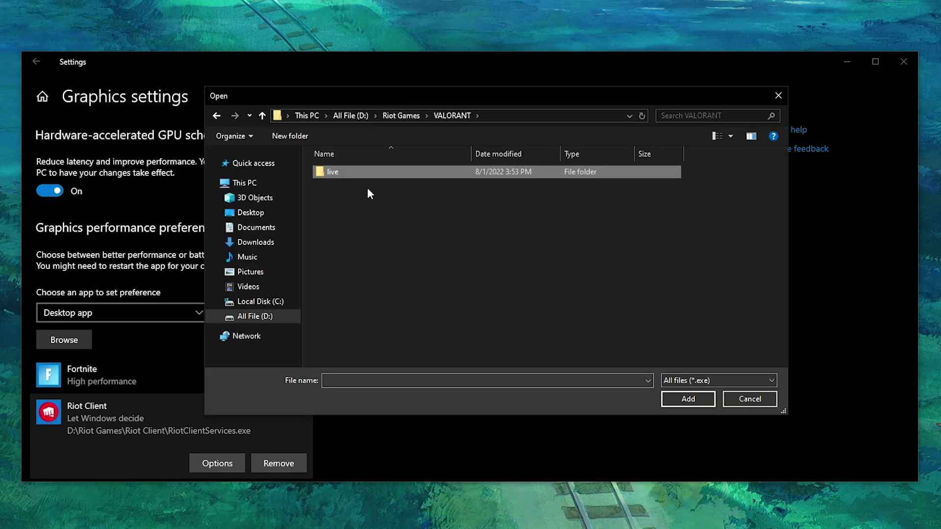
pyautogui.doubleClick(366, 172)
pyautogui.click(353, 198)
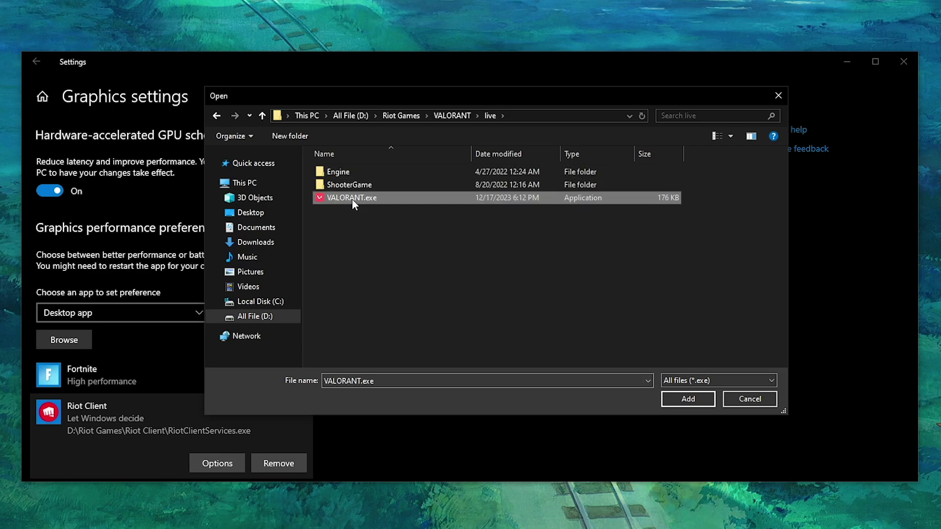
pyautogui.click(688, 399)
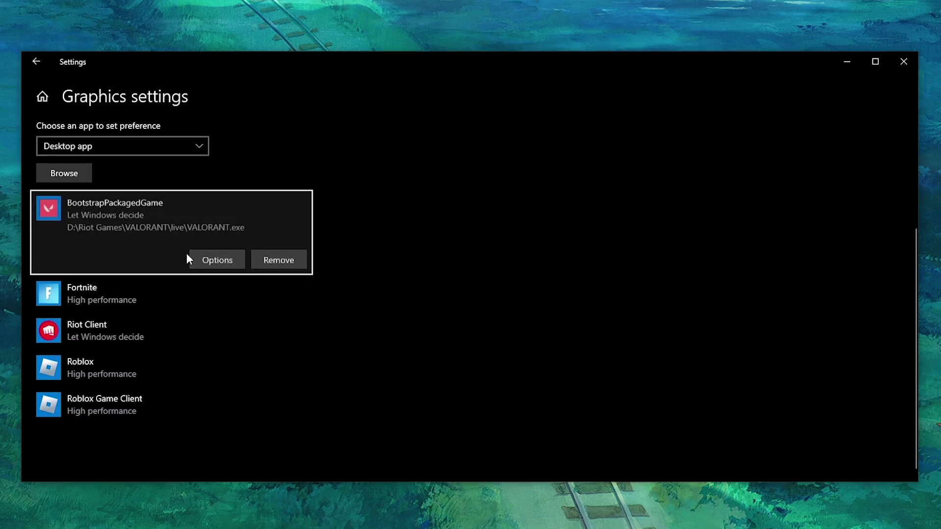
# Set the graphics preference of BootstrapPackagedGame to High performance and save it.
pyautogui.click(217, 260)
pyautogui.click(378, 296)
pyautogui.click(410, 339)
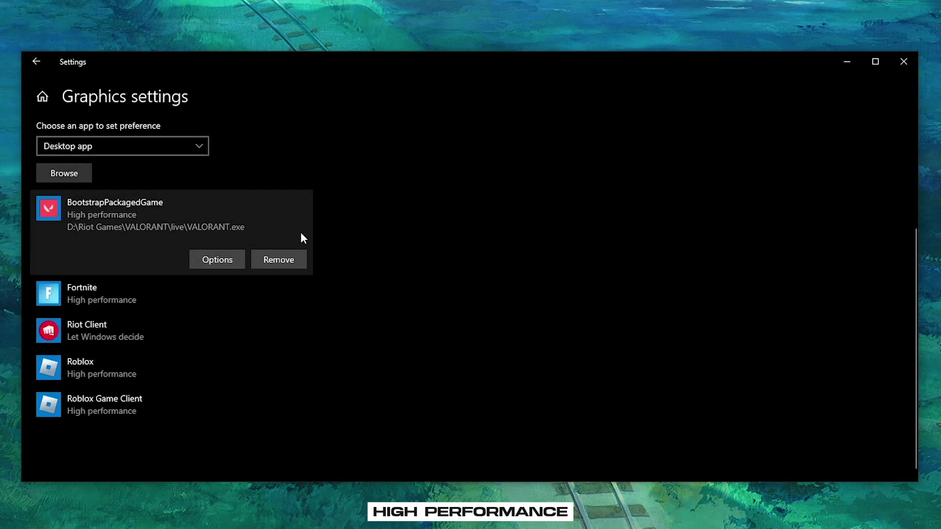
# Set the graphics preference of Riot Client to High performance, save it, and close the Graphics settings.
pyautogui.click(178, 324)
pyautogui.click(223, 332)
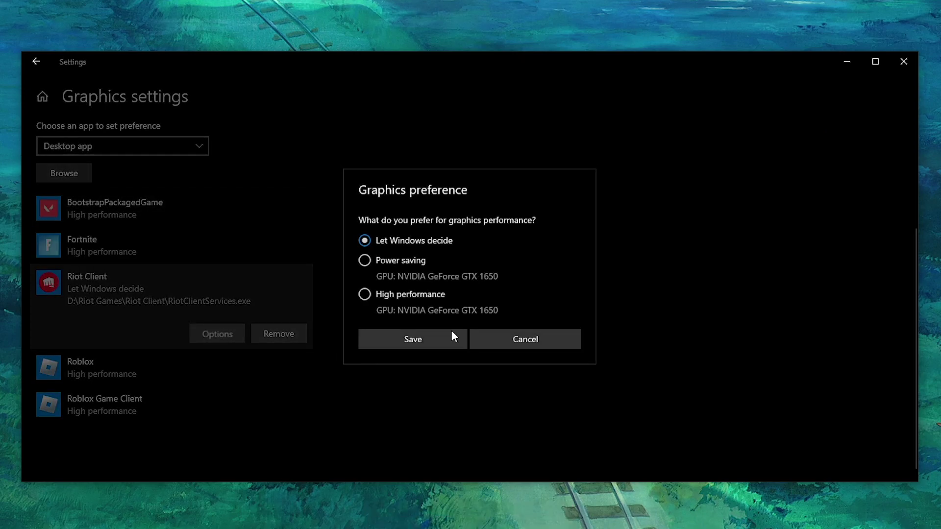
pyautogui.click(399, 339)
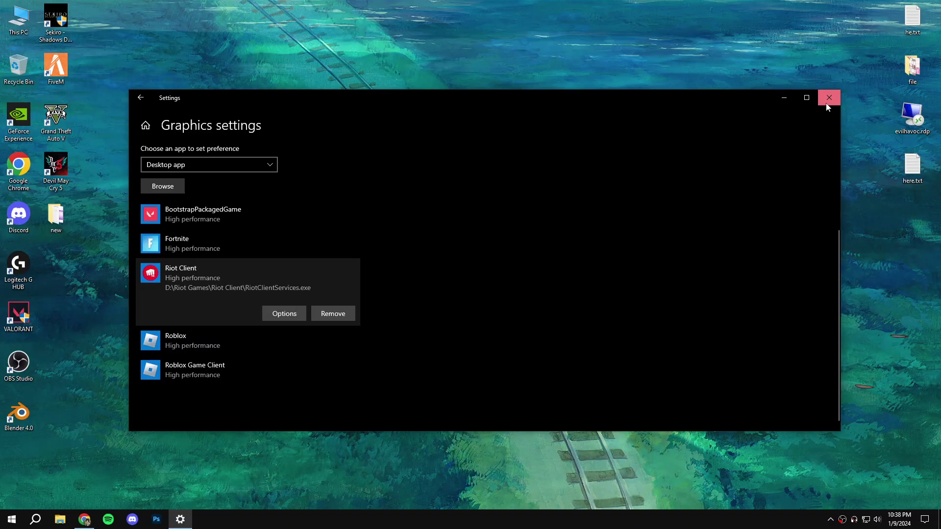
pyautogui.click(902, 63)
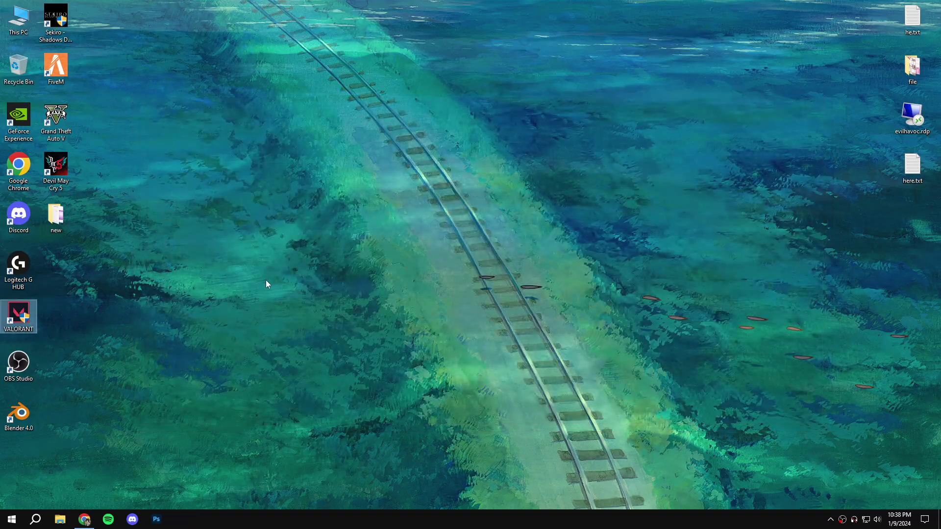
# Check in the Windows system settings that notifications from apps and other senders are turned off.
pyautogui.click(3, 521)
pyautogui.click(20, 464)
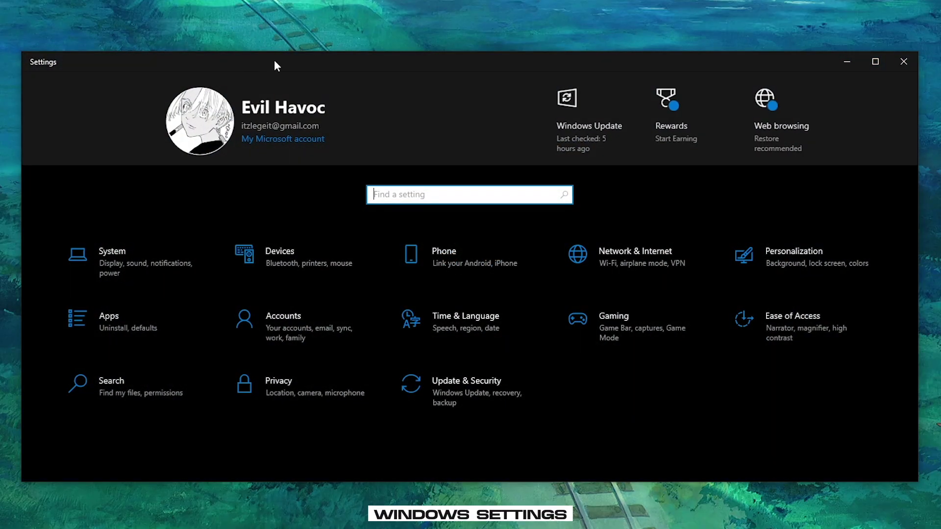
pyautogui.click(172, 279)
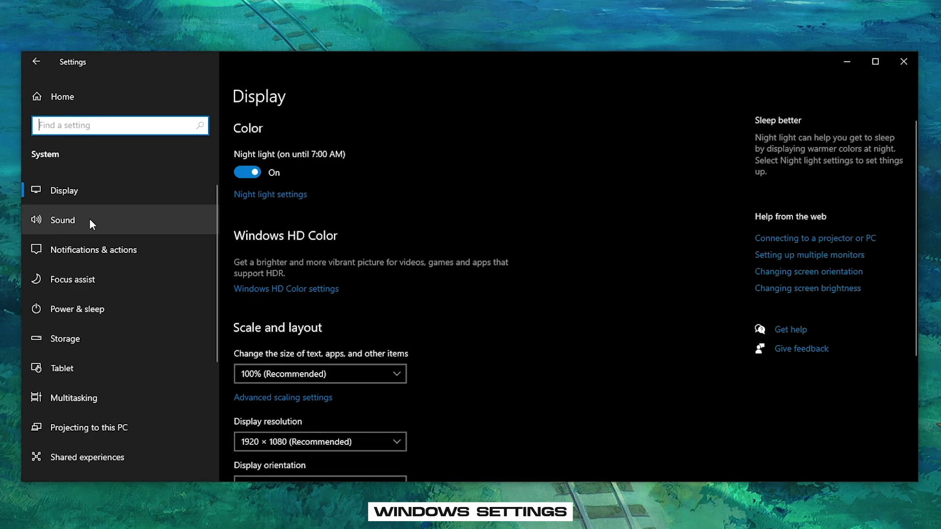
pyautogui.click(86, 256)
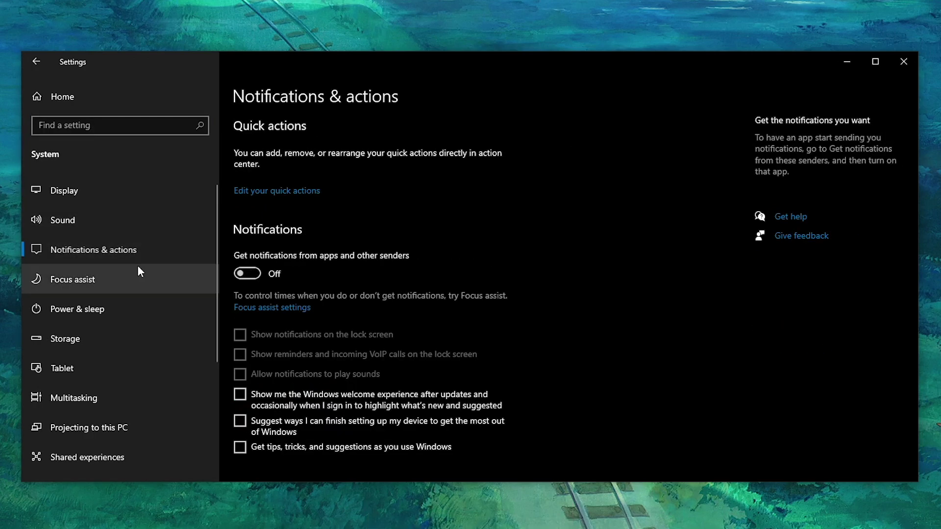
pyautogui.click(253, 274)
pyautogui.click(250, 280)
pyautogui.scroll(-3, 147, 333)
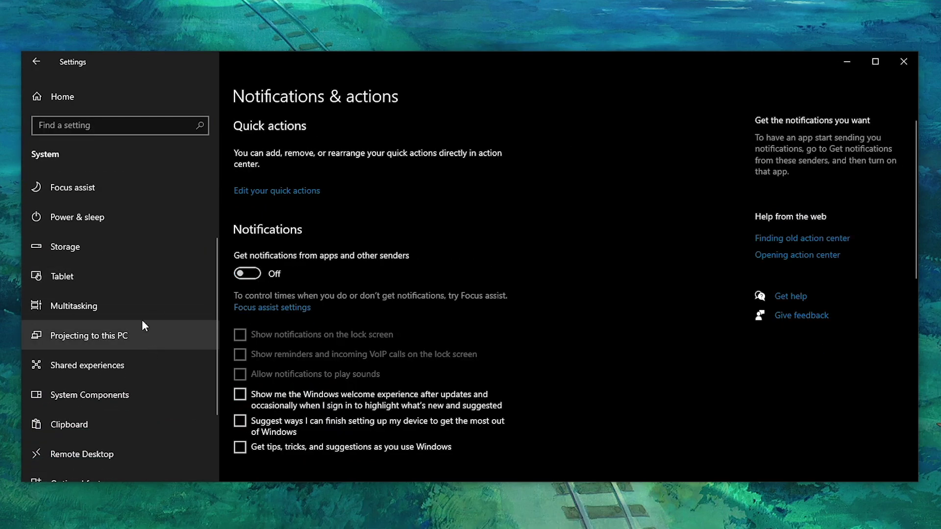
pyautogui.scroll(5, 139, 314)
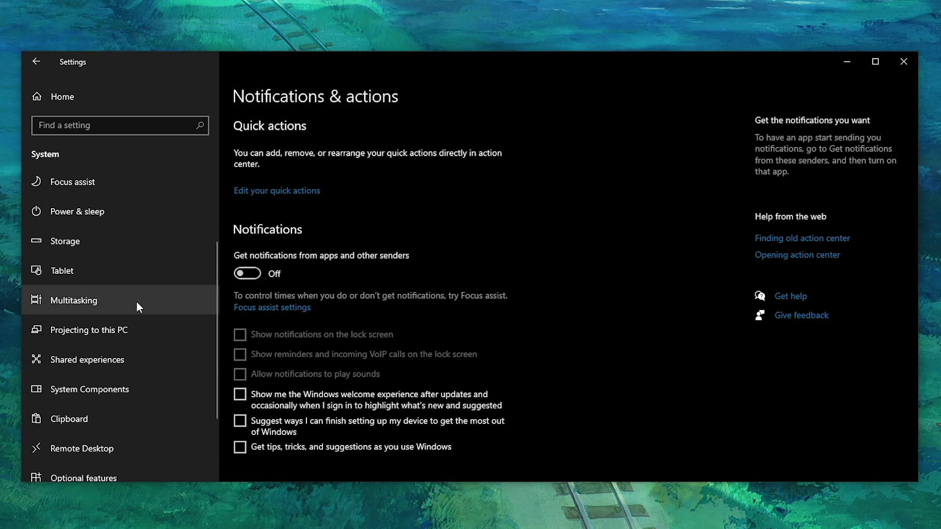
# Check in the Windows privacy settings that location access for this device is turned off.
pyautogui.click(76, 99)
pyautogui.click(275, 384)
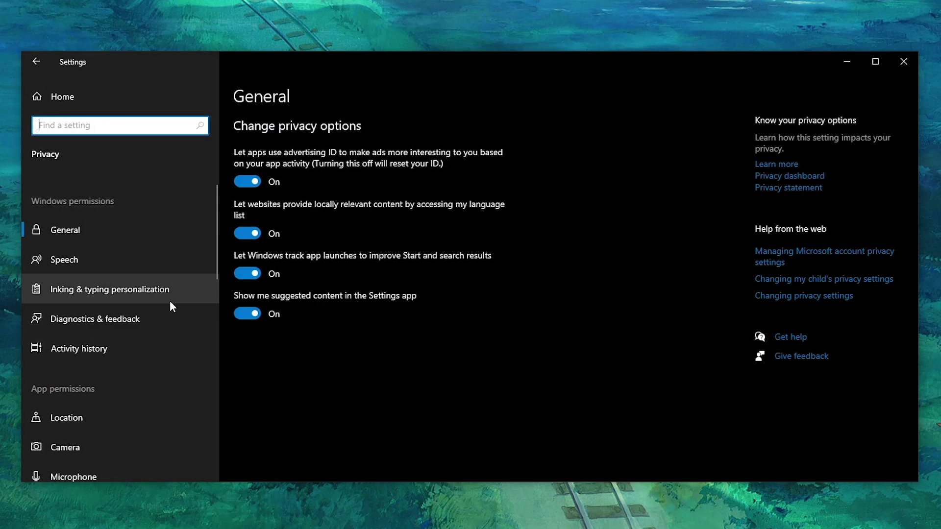
pyautogui.scroll(-2, 99, 364)
pyautogui.click(96, 326)
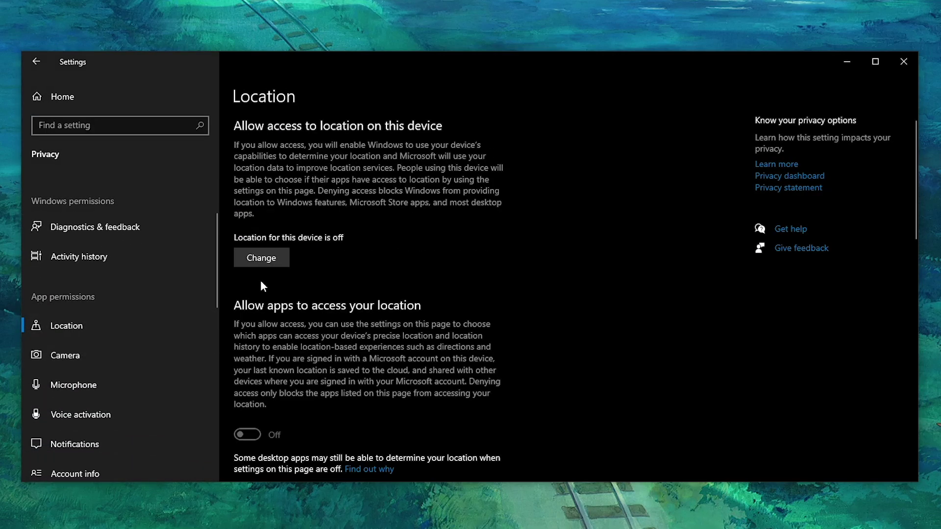
pyautogui.click(254, 263)
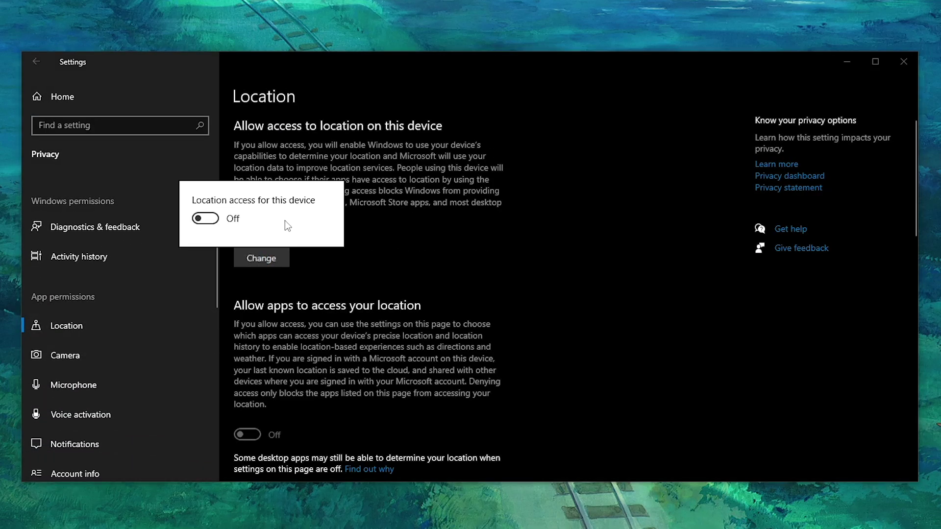
pyautogui.click(358, 339)
# Check in the privacy settings that user notification access and contacts access for this device are turned off.
pyautogui.click(143, 436)
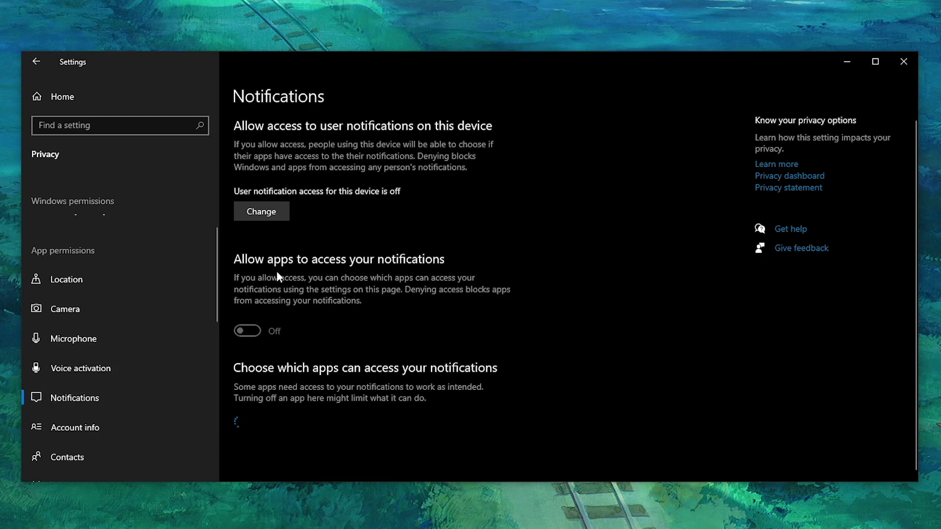
pyautogui.click(264, 217)
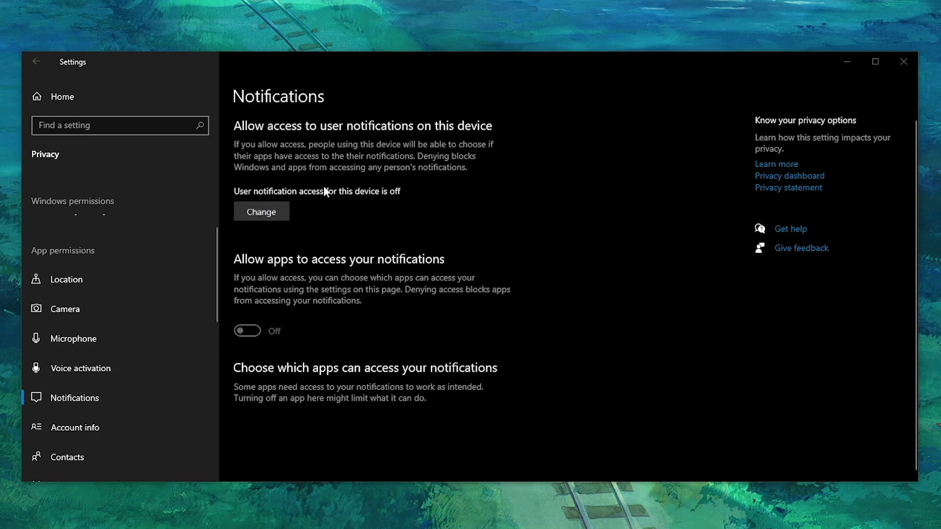
pyautogui.click(334, 289)
pyautogui.scroll(-3, 152, 353)
pyautogui.click(134, 367)
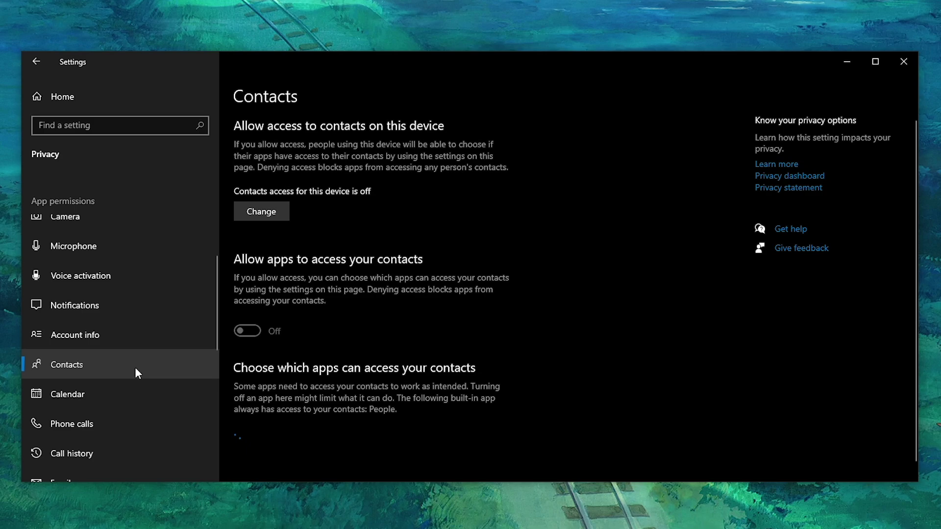
pyautogui.click(258, 217)
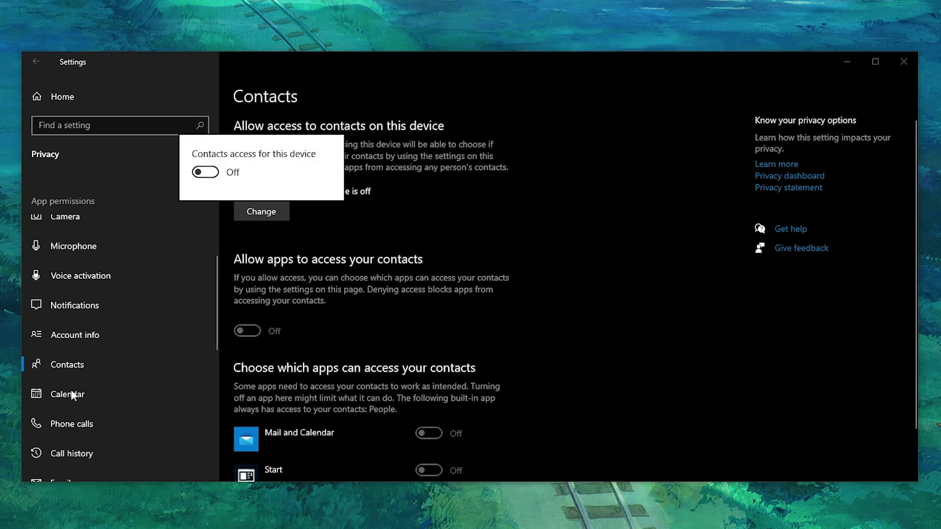
pyautogui.click(79, 426)
# Turn off phone call access for this device and open the calendar permissions.
pyautogui.click(79, 426)
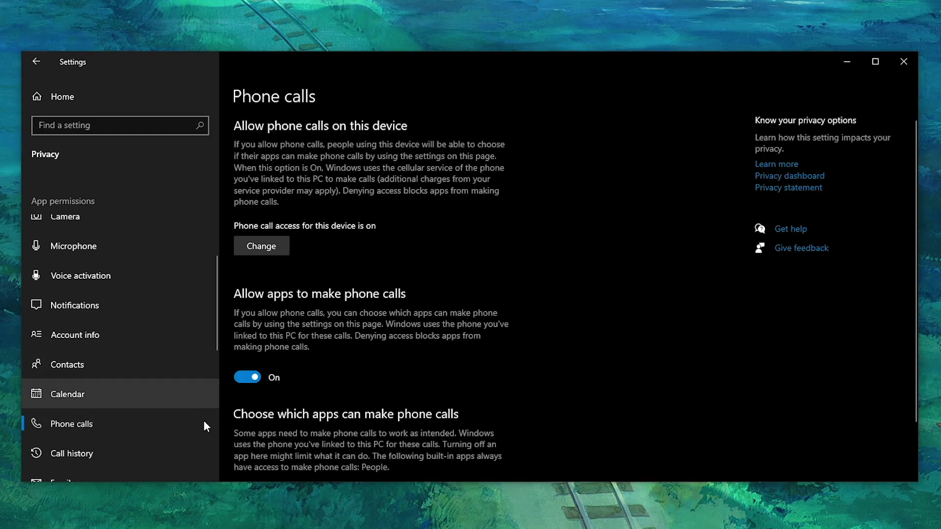
pyautogui.click(270, 245)
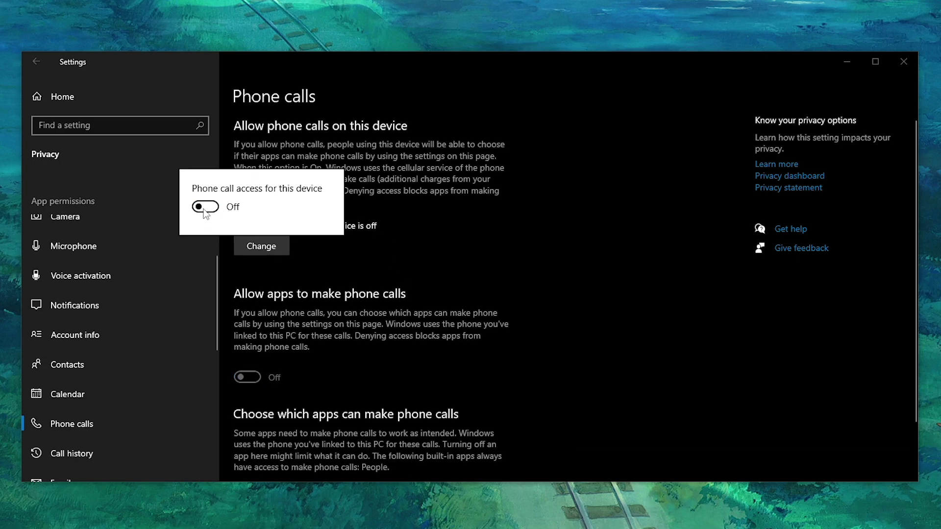
pyautogui.click(303, 336)
pyautogui.click(119, 395)
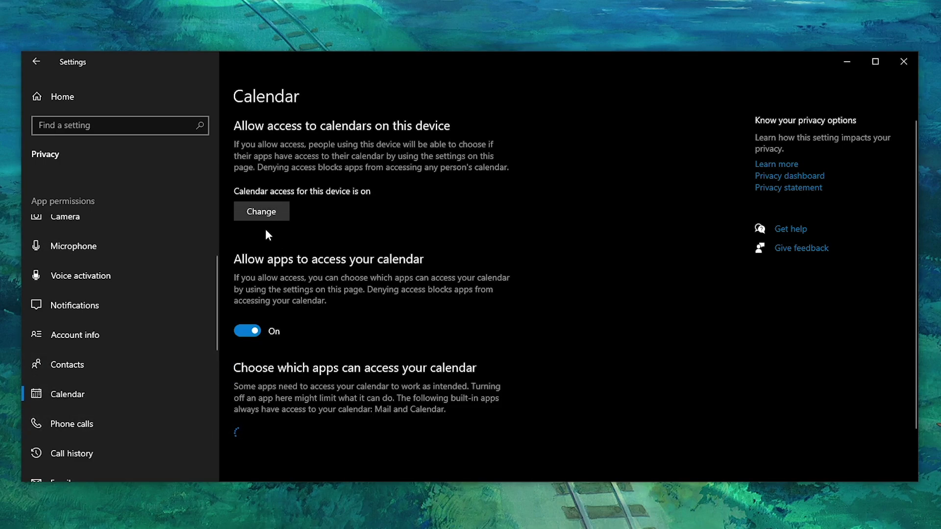
# Stop Cortana from running in the background through the background apps permissions.
pyautogui.scroll(-2, 274, 274)
pyautogui.scroll(-5, 124, 409)
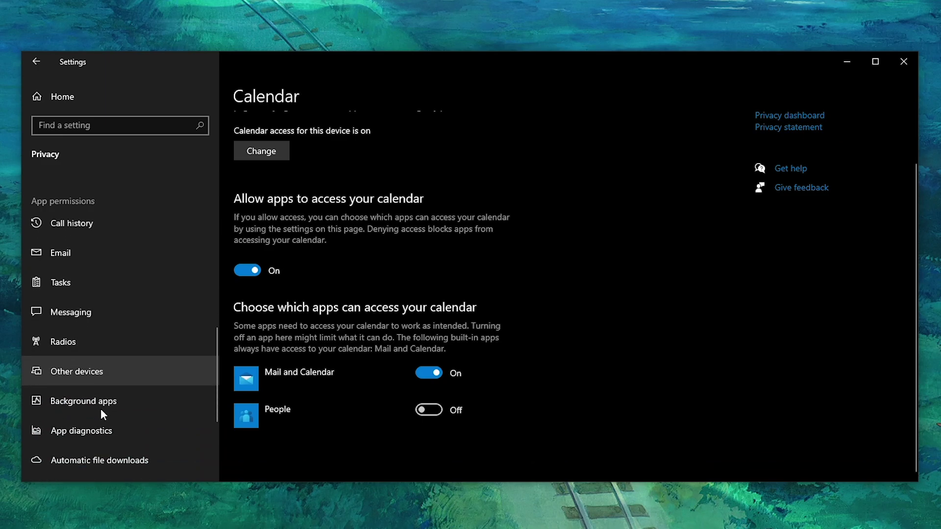
pyautogui.scroll(-3, 101, 408)
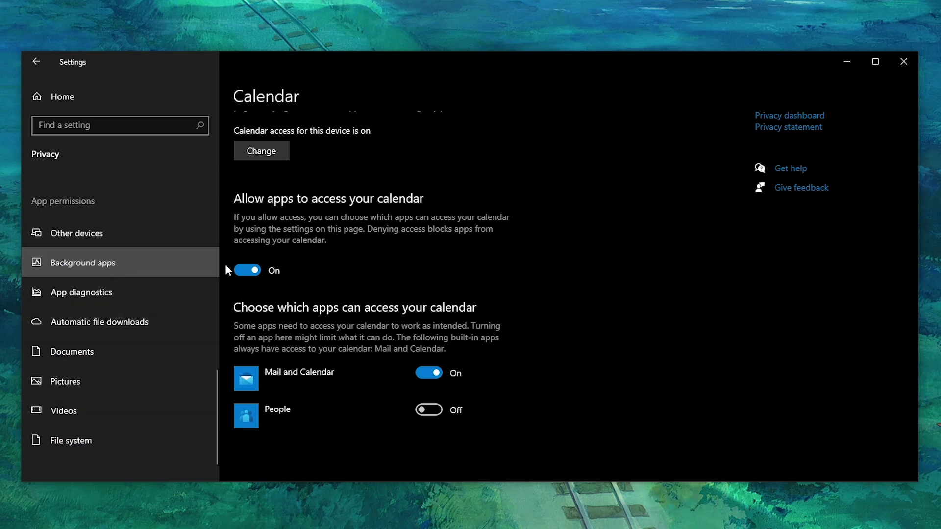
pyautogui.click(93, 264)
pyautogui.scroll(-2, 357, 196)
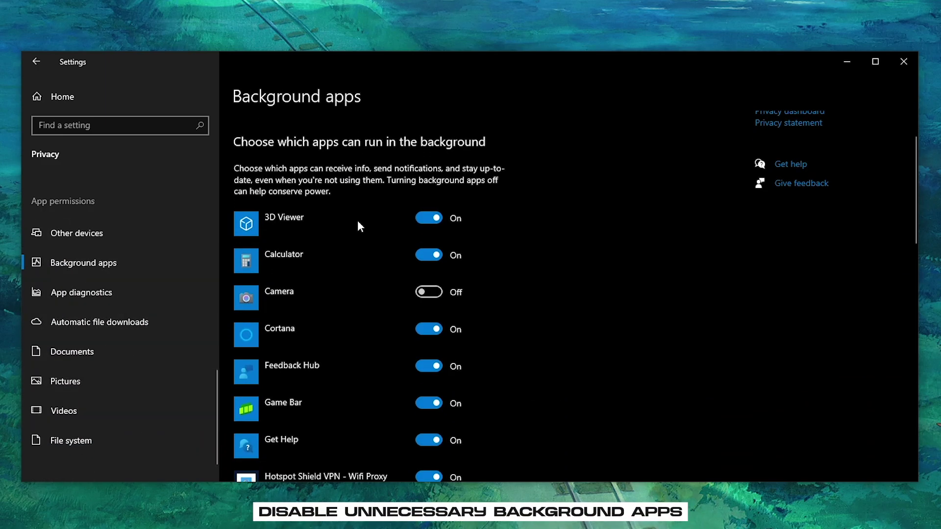
pyautogui.scroll(3, 360, 226)
pyautogui.scroll(-5, 357, 240)
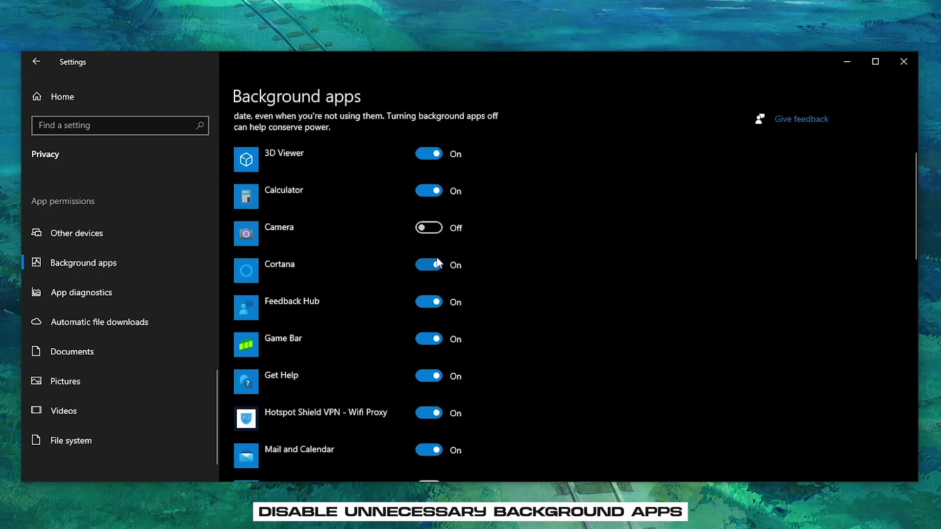
pyautogui.scroll(-1, 421, 252)
pyautogui.click(421, 204)
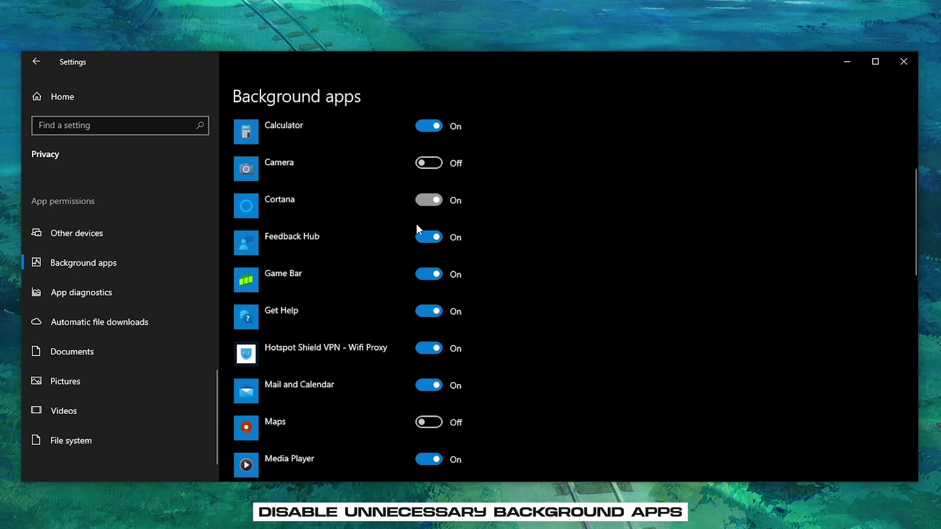
# Stop Solitaire & Casual Games from running in the background and close the Windows settings.
pyautogui.scroll(-4, 412, 235)
pyautogui.scroll(-5, 420, 344)
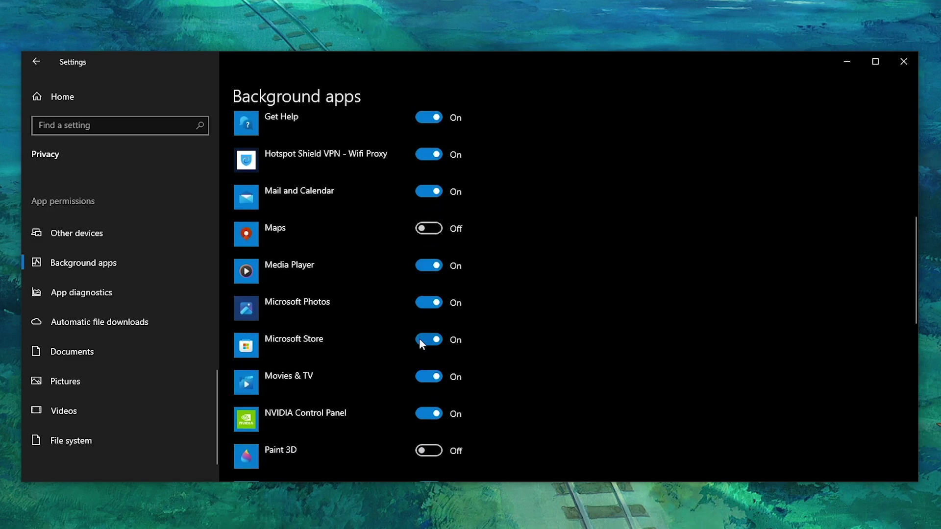
pyautogui.scroll(-6, 418, 340)
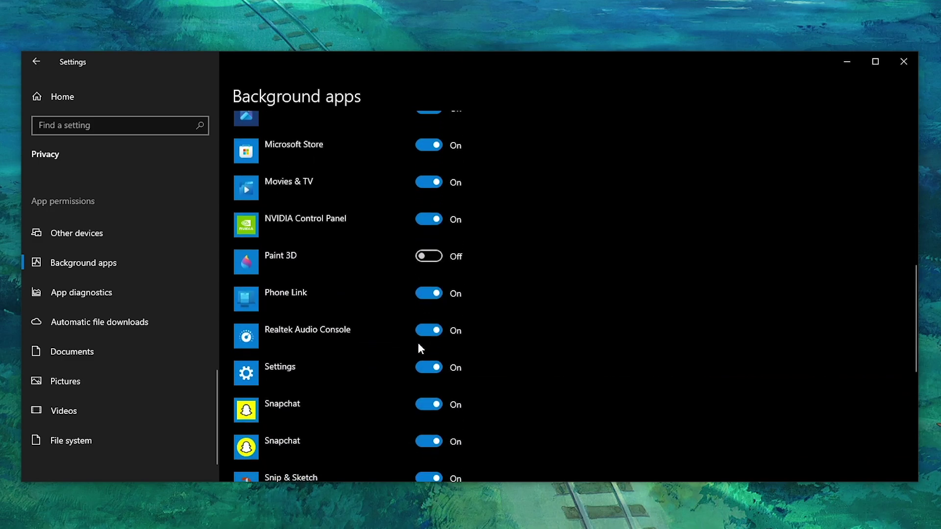
pyautogui.click(427, 328)
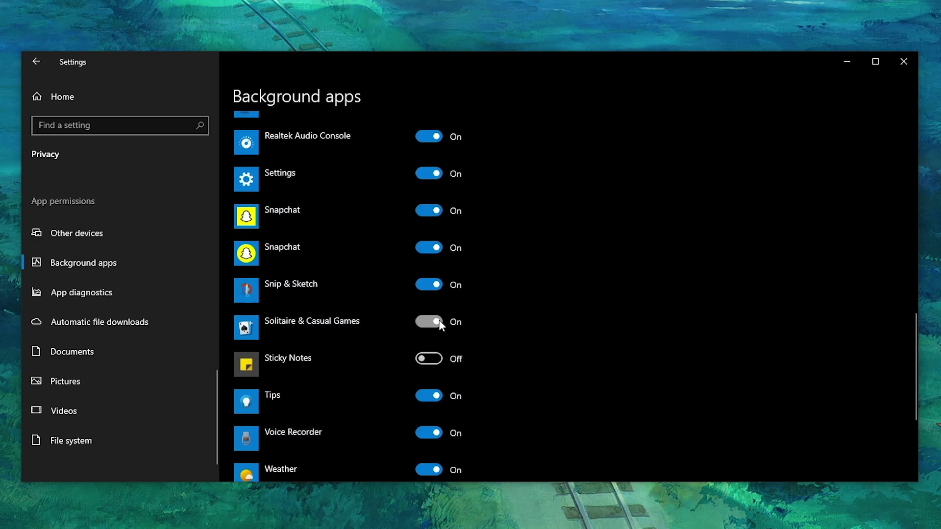
pyautogui.scroll(-5, 402, 343)
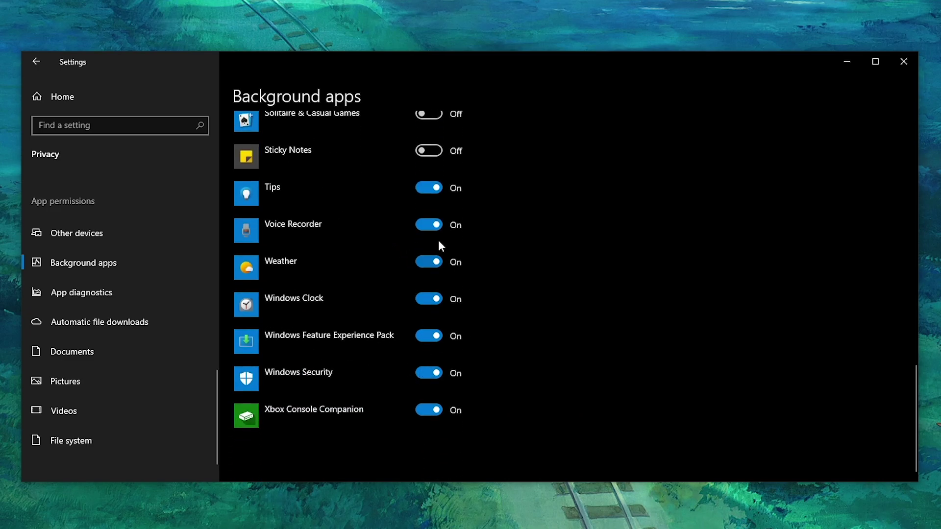
pyautogui.click(116, 101)
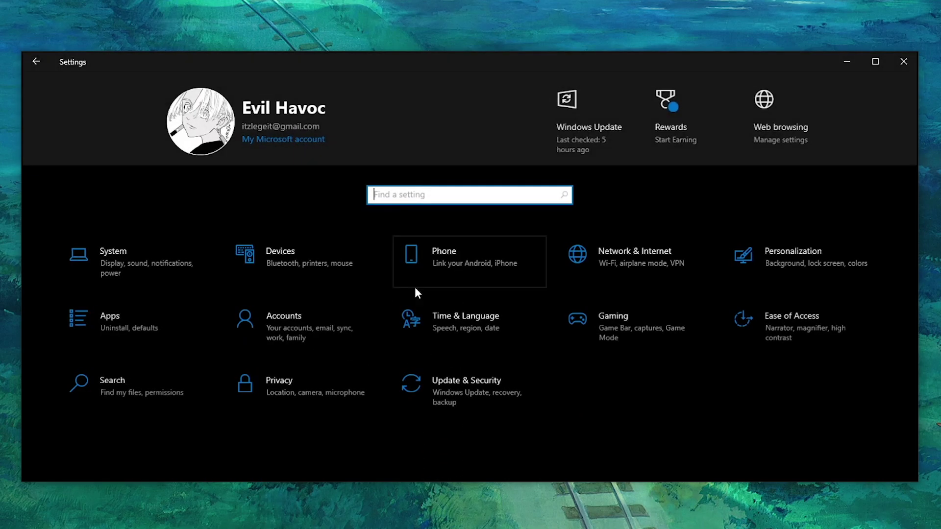
pyautogui.click(902, 73)
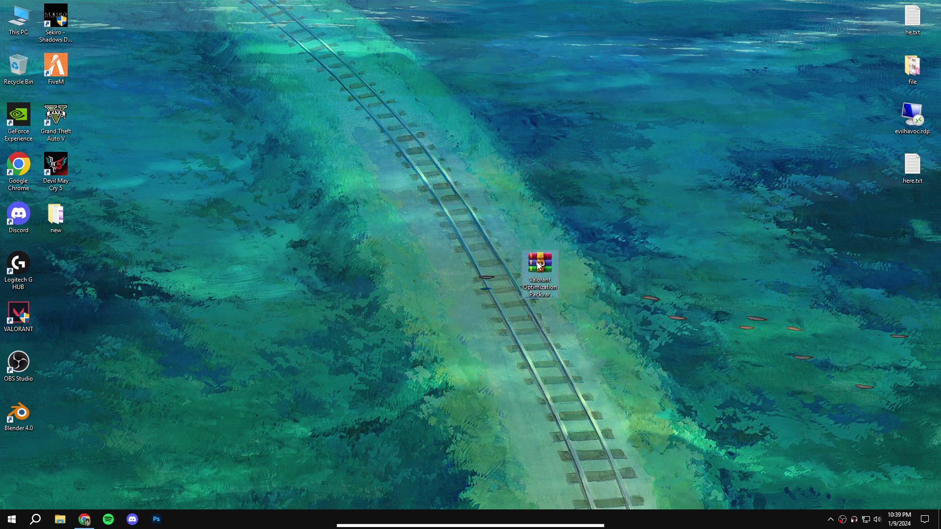
# Extract the Valorant Optimization Pack archive on the desktop and open the extracted folder.
pyautogui.rightClick(537, 267)
pyautogui.click(568, 307)
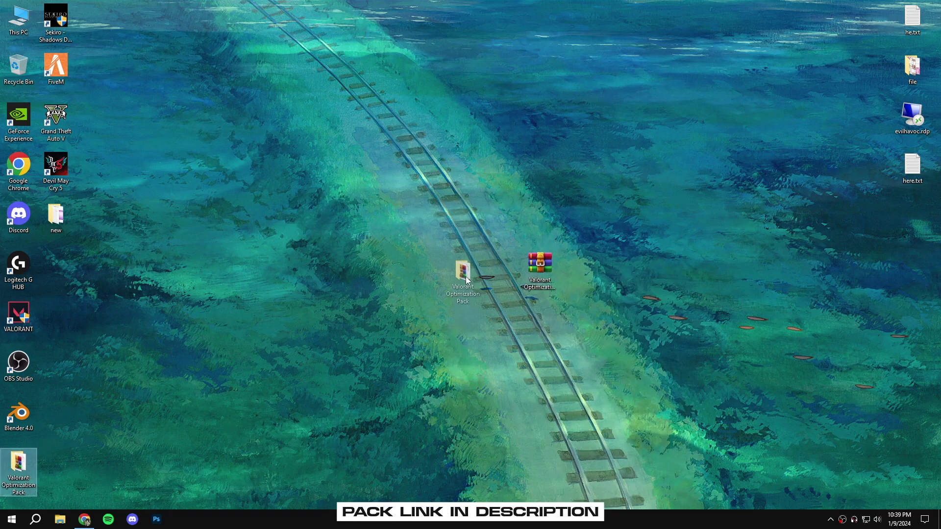
pyautogui.doubleClick(432, 265)
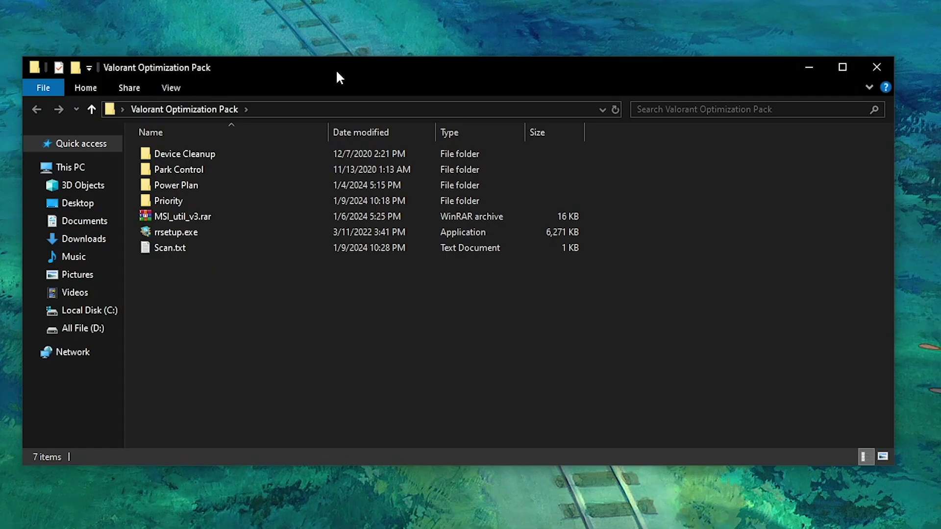
# Launch DeviceCleanup.exe from the pack's Device Cleanup folder.
pyautogui.doubleClick(204, 167)
pyautogui.click(204, 166)
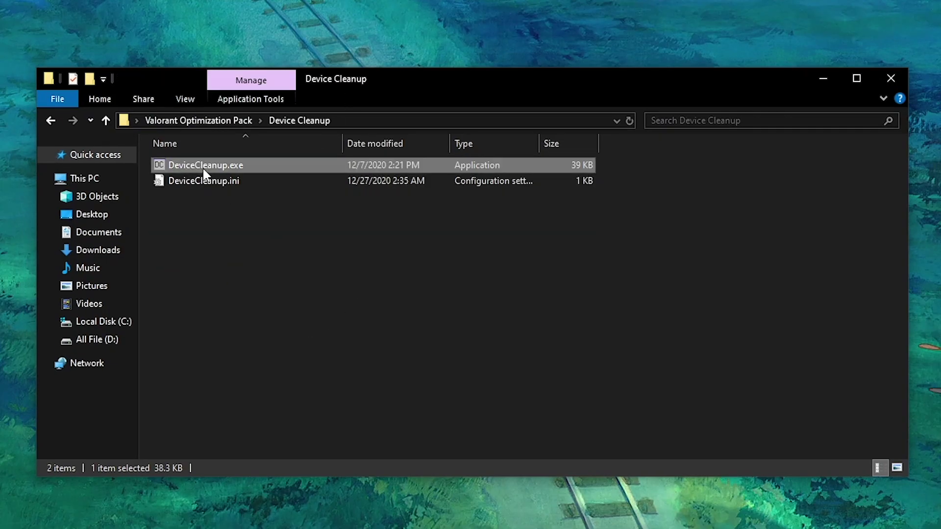
pyautogui.rightClick(201, 169)
pyautogui.click(230, 199)
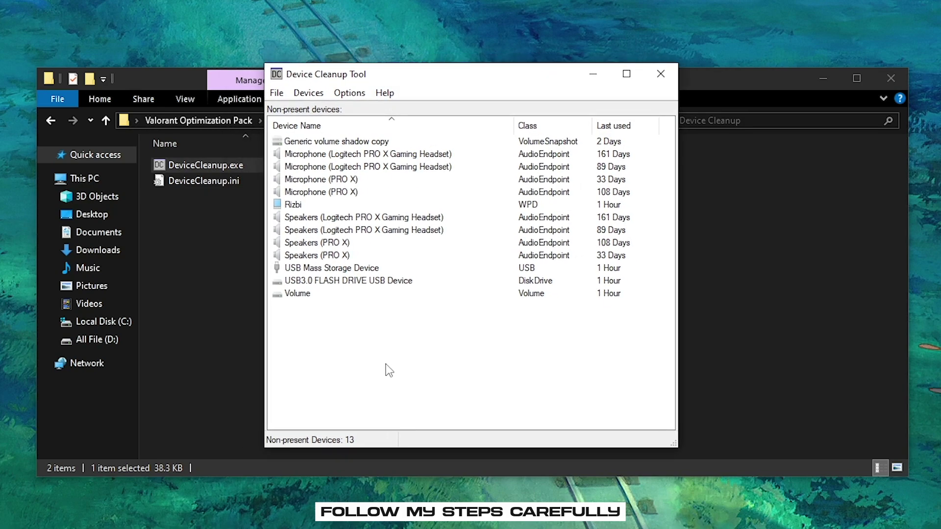
# Remove all listed non-present devices in the Device Cleanup Tool and close it.
pyautogui.moveTo(385, 363); pyautogui.dragTo(322, 91)
pyautogui.rightClick(317, 167)
pyautogui.click(331, 178)
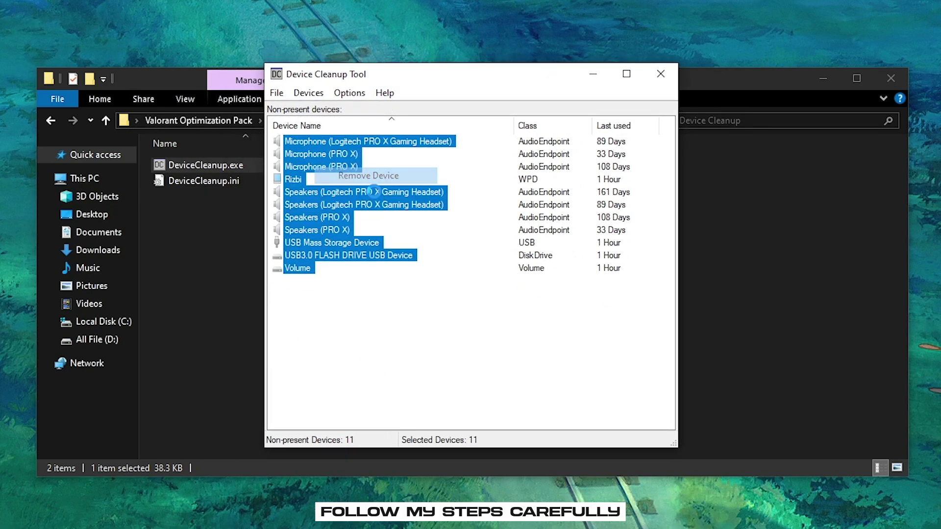
pyautogui.click(660, 74)
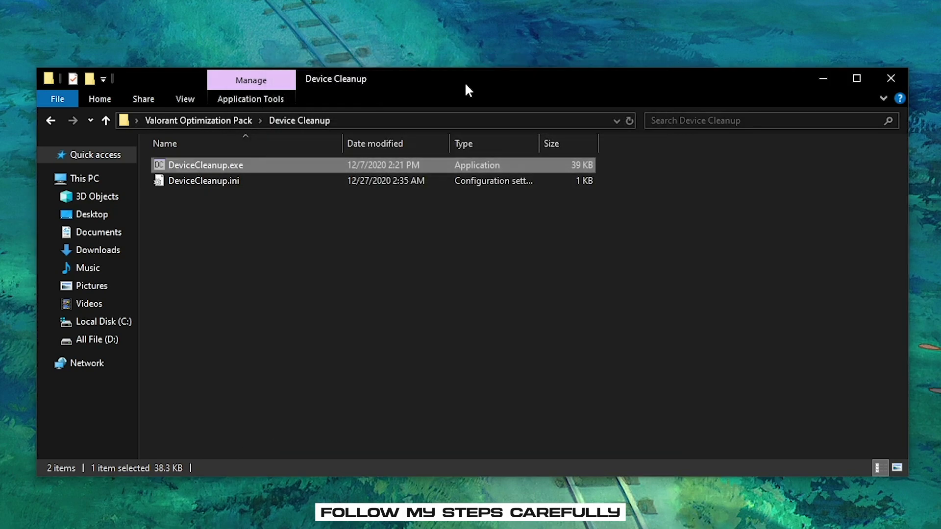
# Start parkcontrolsetup64.exe from the pack's Park Control folder with English as the installer language.
pyautogui.click(201, 121)
pyautogui.doubleClick(196, 183)
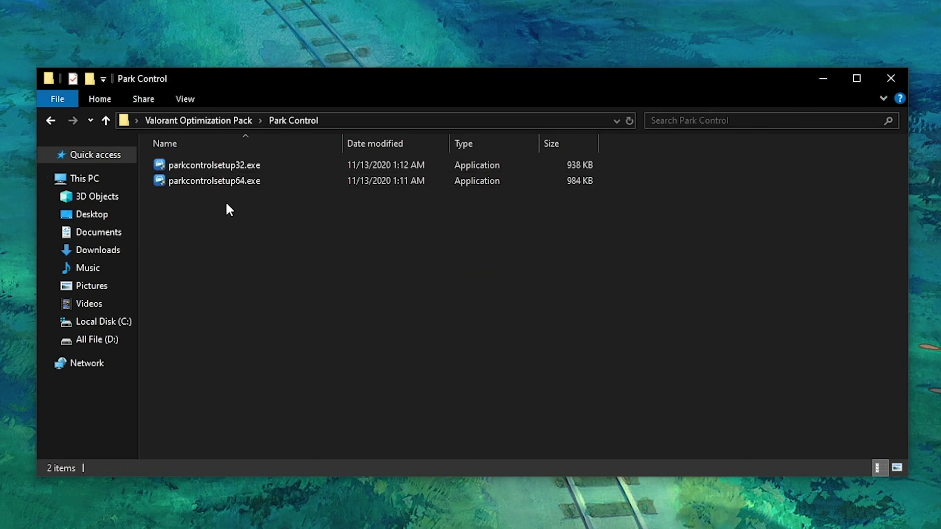
pyautogui.click(199, 189)
pyautogui.doubleClick(195, 183)
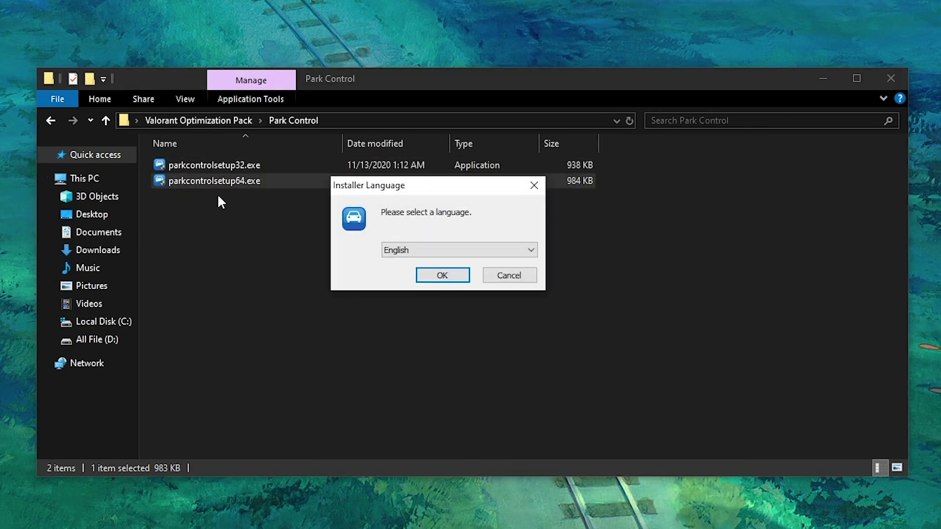
pyautogui.click(435, 273)
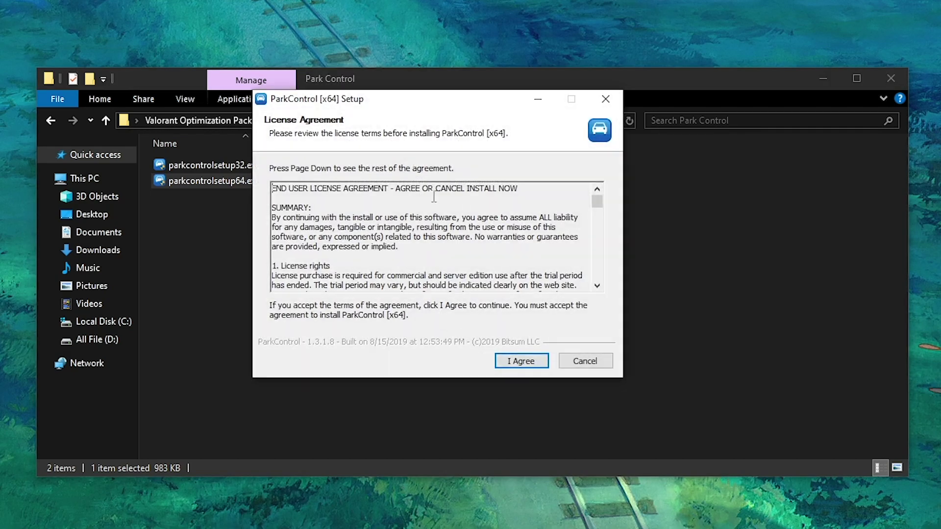
# Accept the ParkControl license, install it with the default components, and close its window once launched.
pyautogui.click(520, 361)
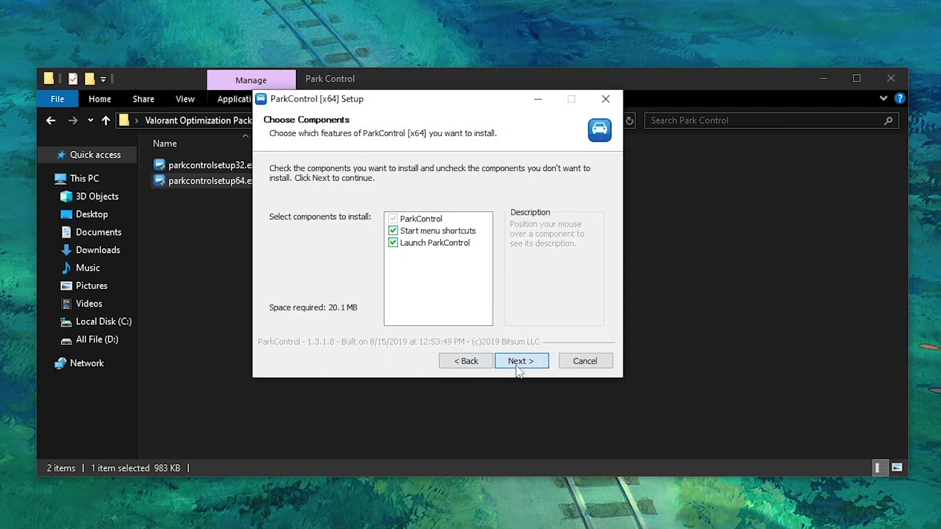
pyautogui.click(518, 370)
pyautogui.click(521, 361)
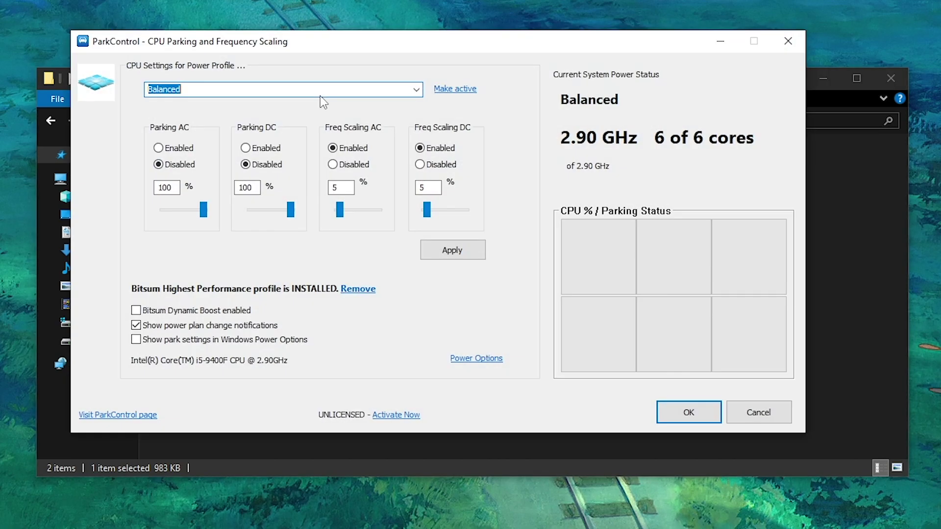
pyautogui.moveTo(463, 51); pyautogui.dragTo(489, 63)
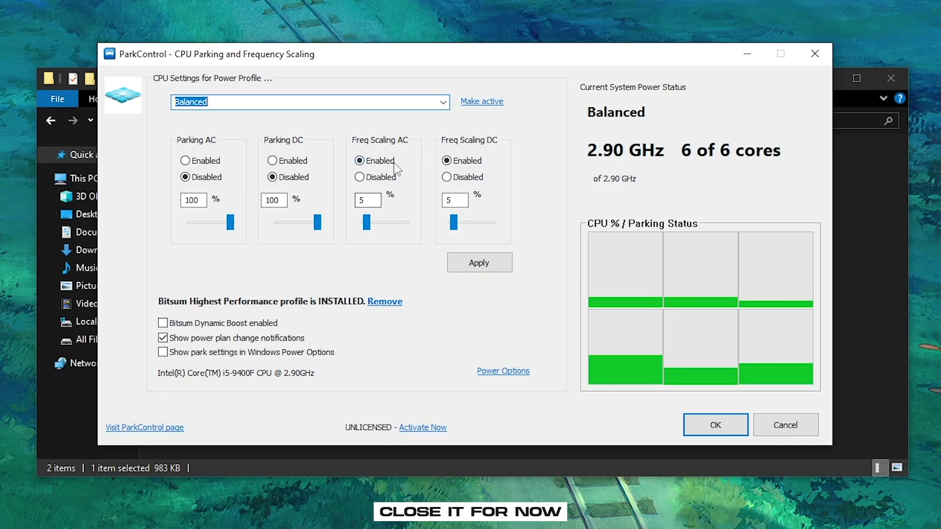
pyautogui.click(783, 429)
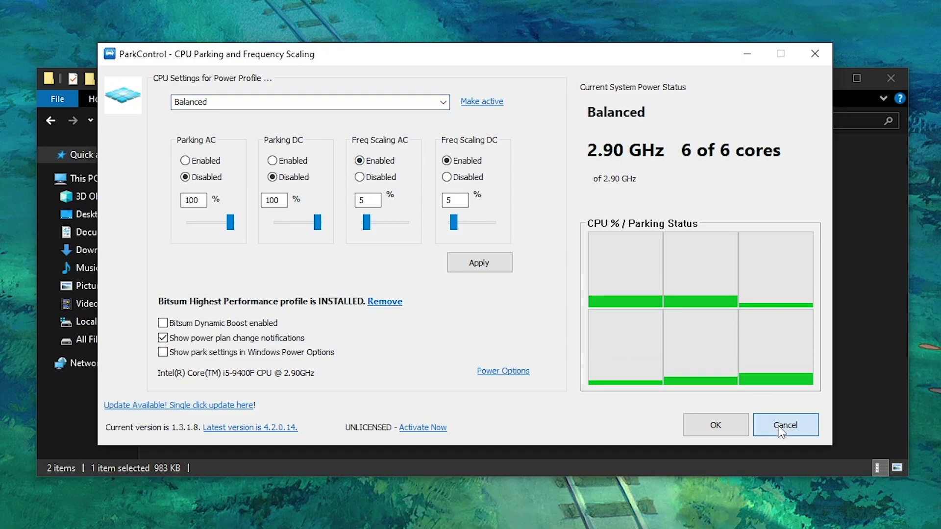
pyautogui.click(783, 428)
# Run Power Plan HavocFPS.cmd from the pack's Power Plan folder and dismiss its command window.
pyautogui.click(222, 119)
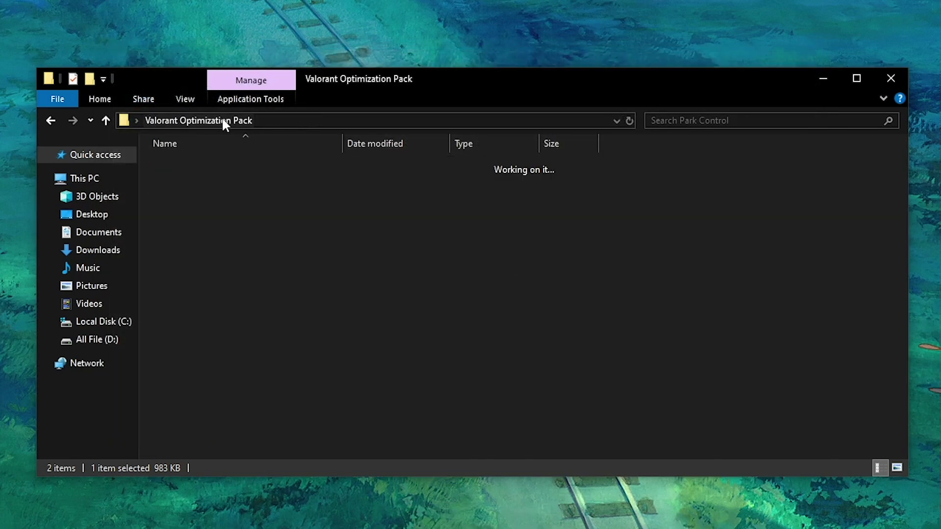
pyautogui.doubleClick(228, 188)
pyautogui.click(234, 165)
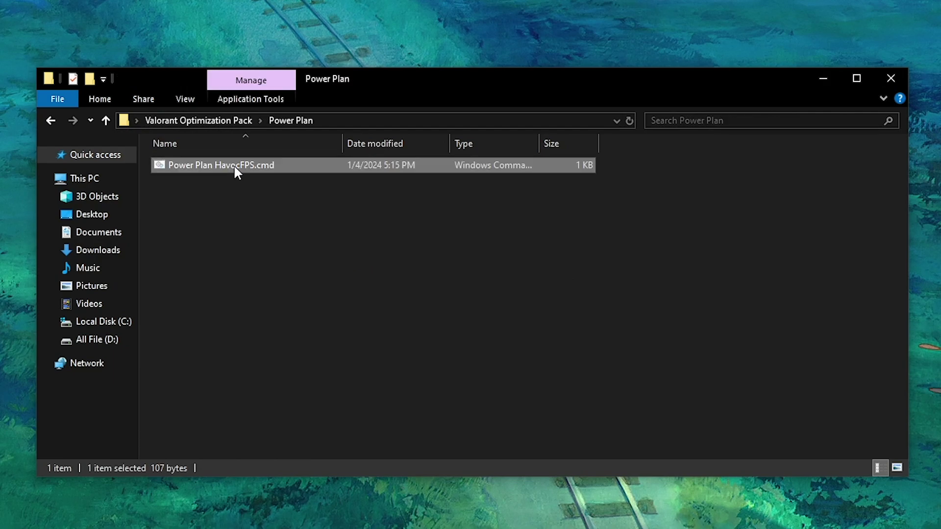
pyautogui.rightClick(233, 165)
pyautogui.click(262, 227)
pyautogui.moveTo(255, 39); pyautogui.dragTo(557, 112)
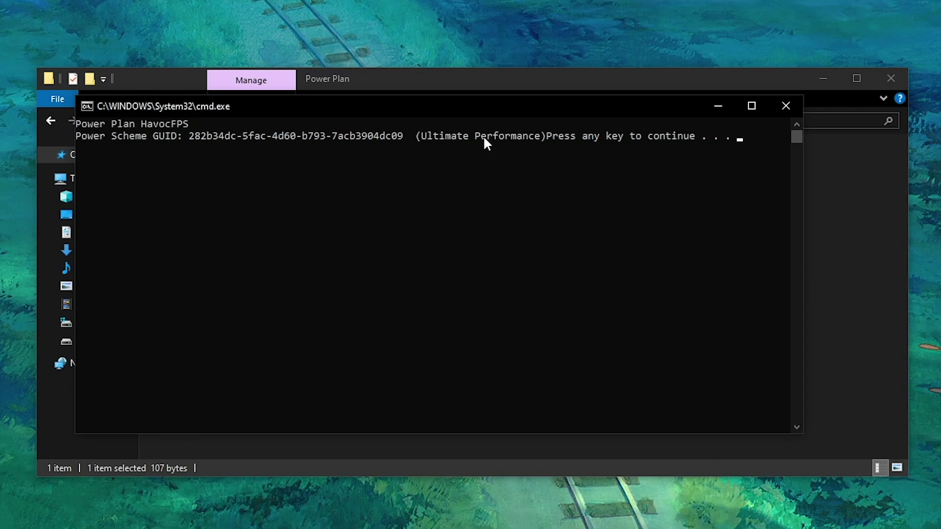
pyautogui.press('Return')
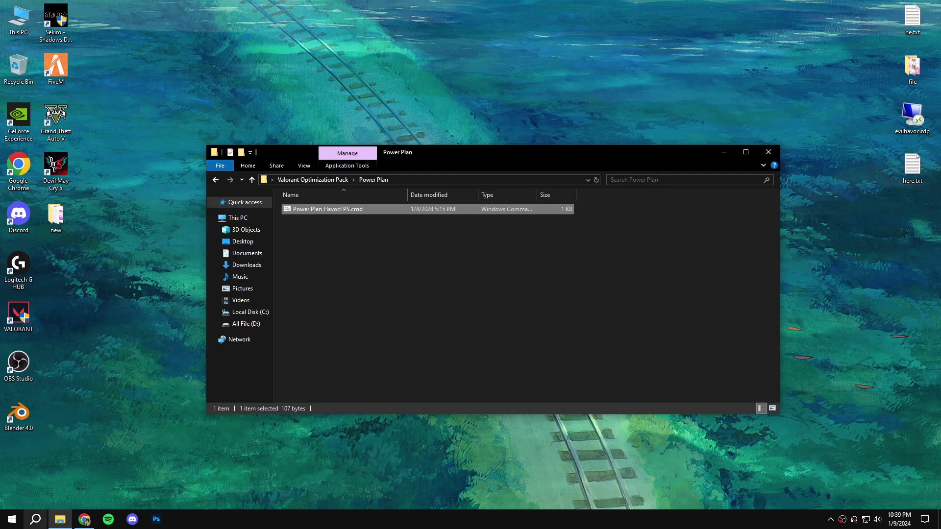
# Find Edit power plan through Windows search and go to the Power Options overview.
pyautogui.press('super')
pyautogui.write('ed')
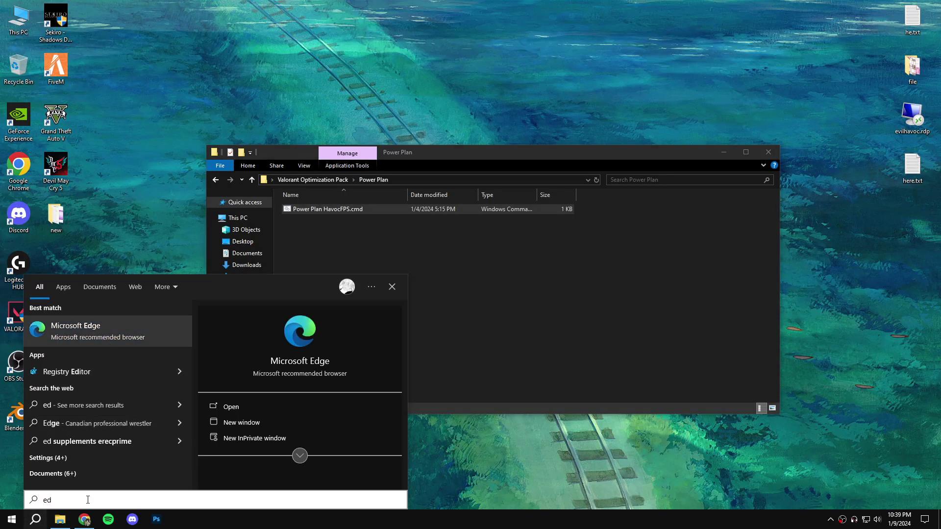
pyautogui.write('it po')
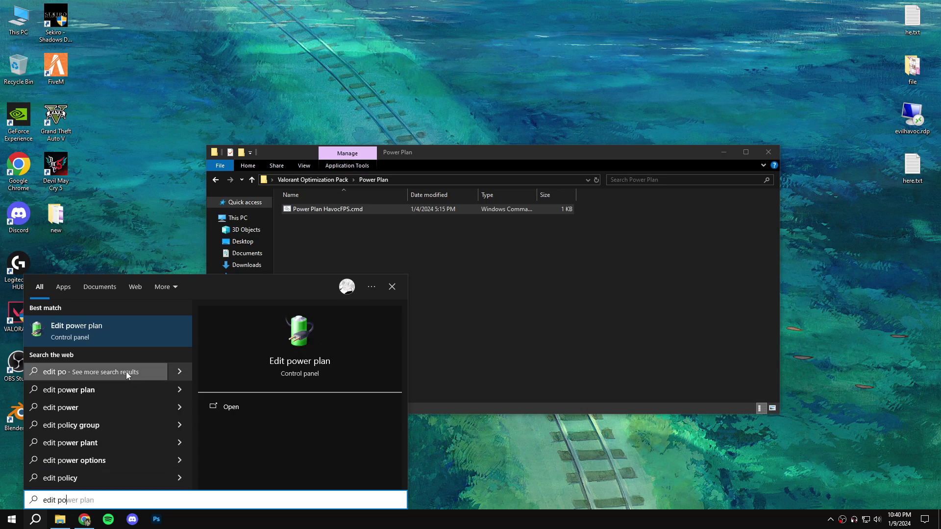
pyautogui.click(168, 342)
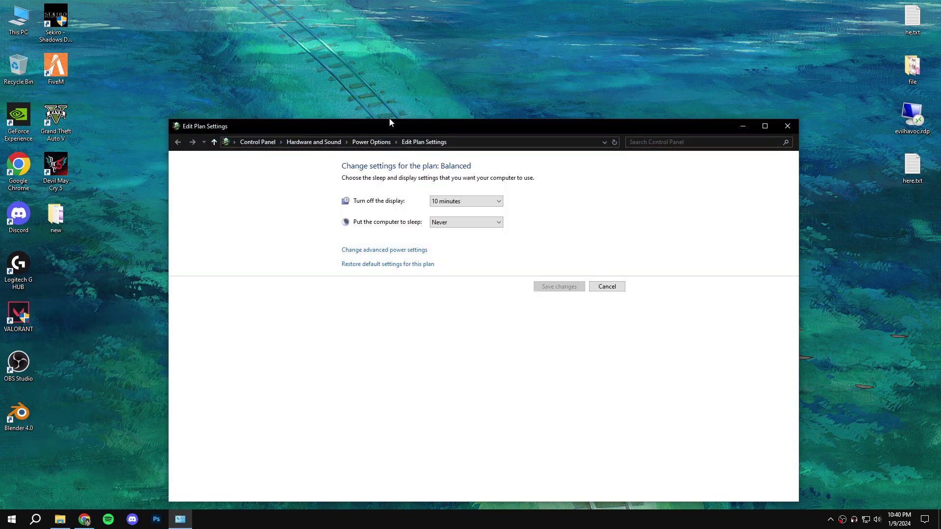
pyautogui.moveTo(390, 120); pyautogui.dragTo(367, 70)
pyautogui.click(351, 92)
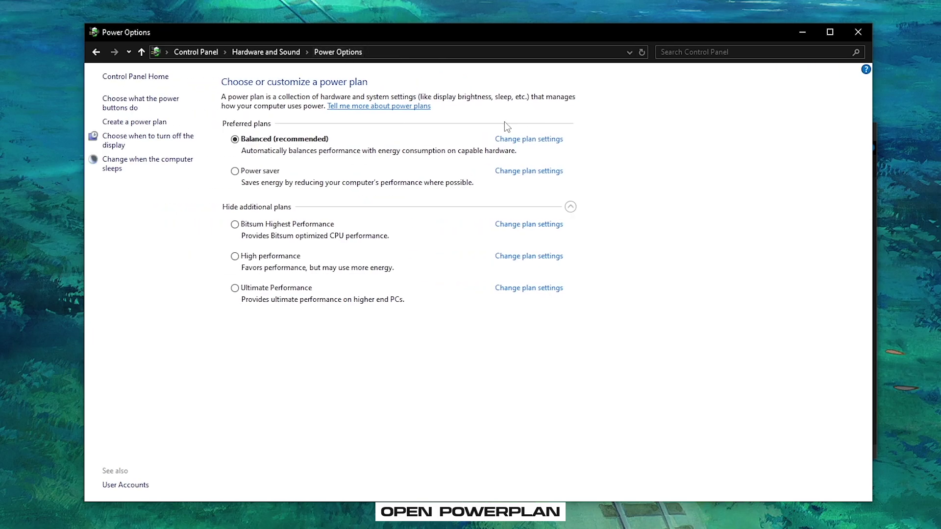
# Activate the Ultimate Performance power plan, save its display turn-off time as Never, and close Power Options.
pyautogui.click(235, 288)
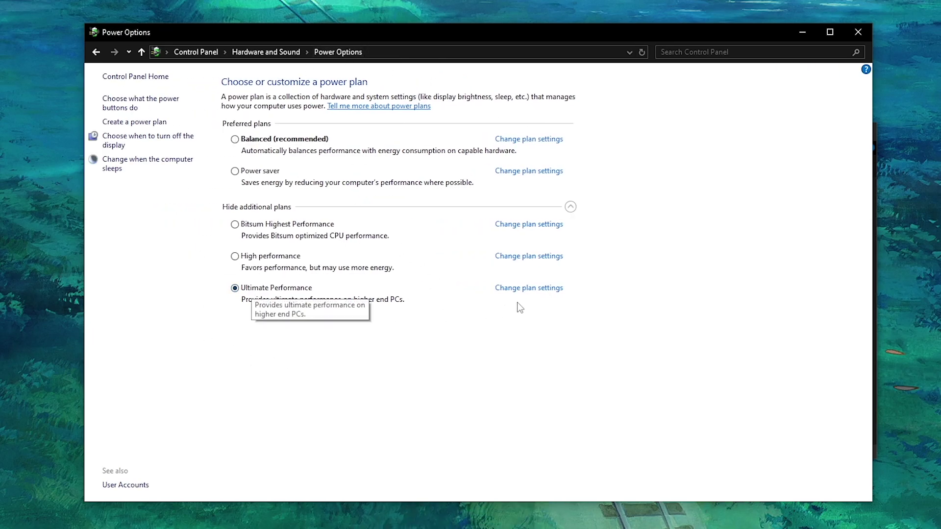
pyautogui.click(528, 289)
pyautogui.click(464, 126)
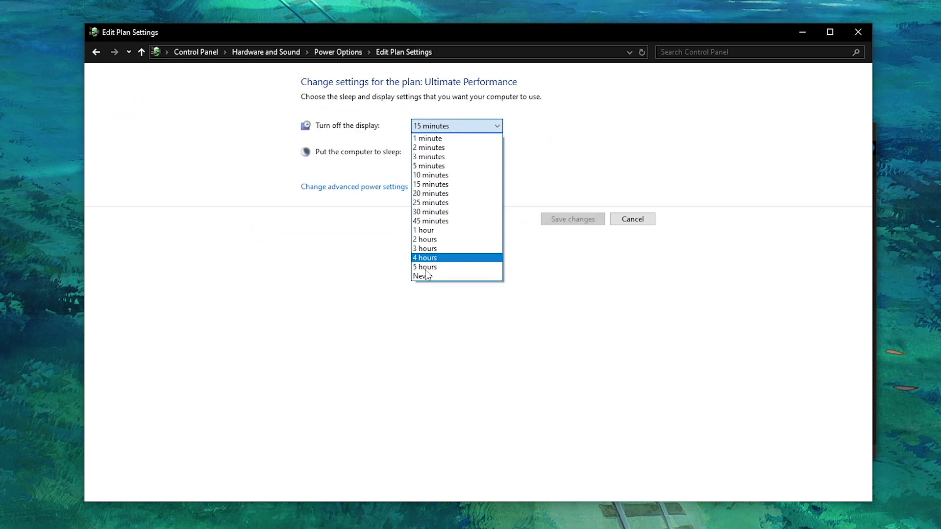
pyautogui.click(423, 284)
pyautogui.click(566, 219)
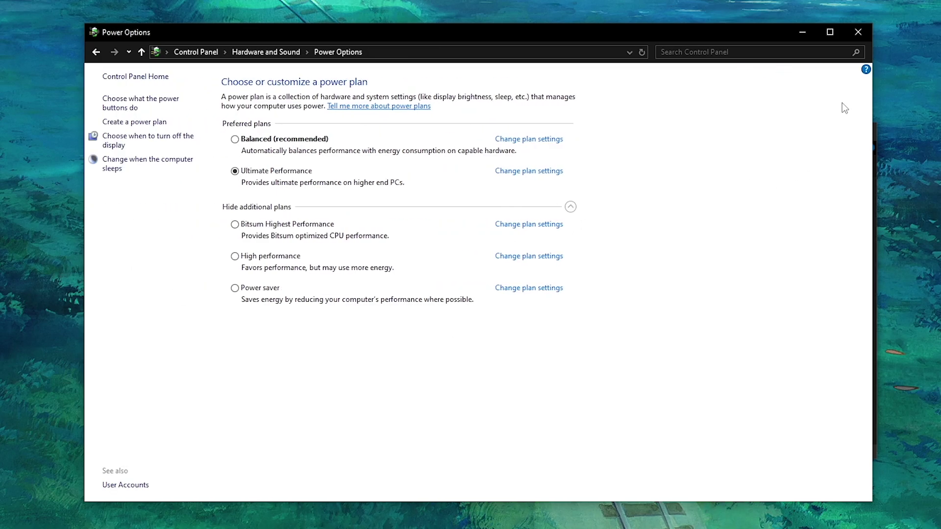
pyautogui.click(851, 34)
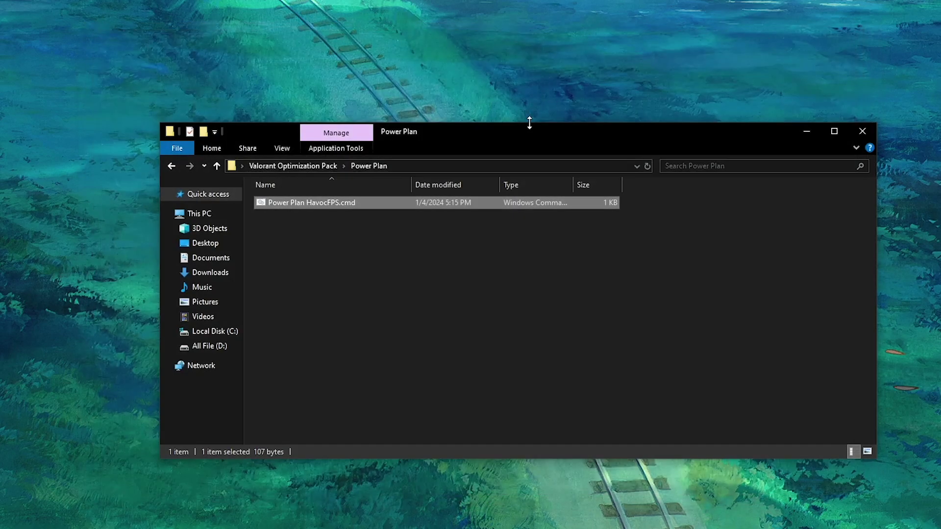
# Return to the Valorant Optimization Pack folder, reopen ParkControl and choose the Ultimate Performance power profile.
pyautogui.click(302, 166)
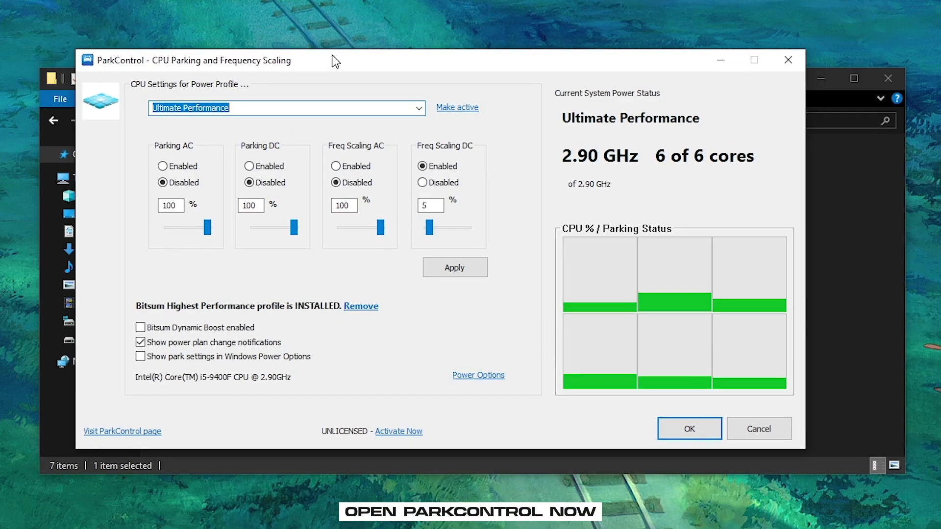
pyautogui.moveTo(334, 61); pyautogui.dragTo(355, 62)
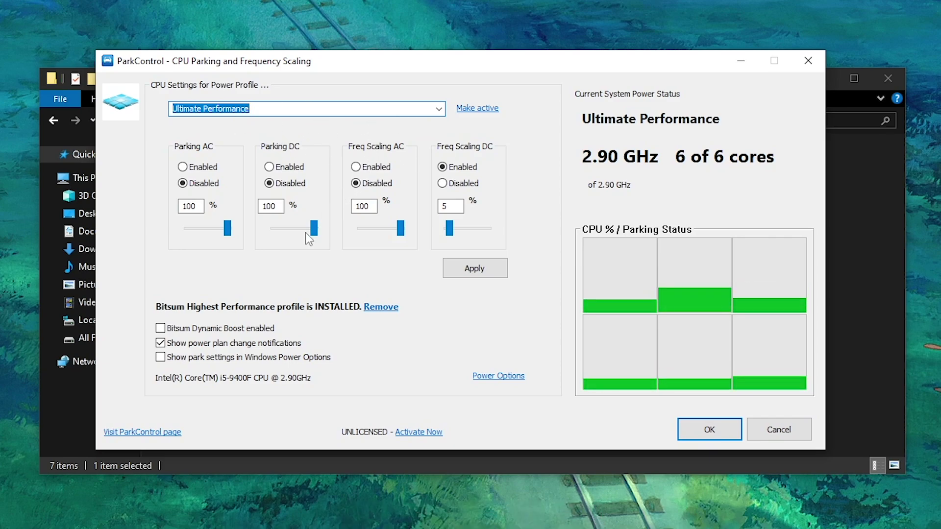
pyautogui.click(437, 109)
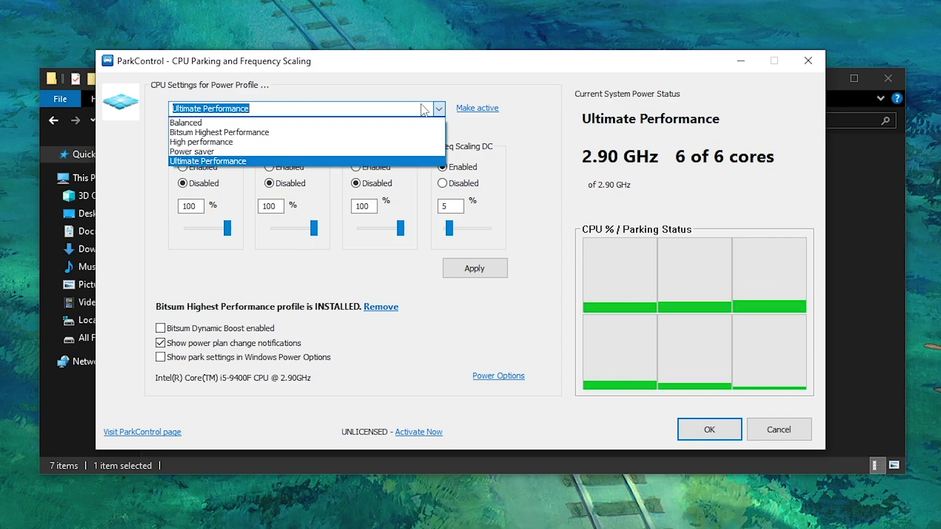
pyautogui.click(224, 162)
# Enable AC and DC parking and frequency scaling with all four values at 100%, apply the settings and close ParkControl.
pyautogui.click(269, 167)
pyautogui.moveTo(314, 228); pyautogui.dragTo(294, 228)
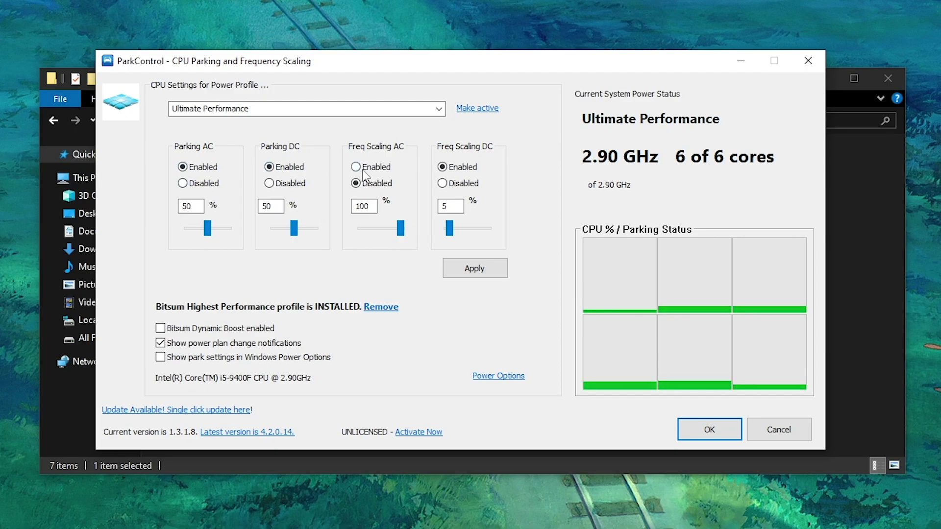
pyautogui.click(356, 166)
pyautogui.moveTo(401, 228); pyautogui.dragTo(363, 228)
pyautogui.moveTo(208, 228); pyautogui.dragTo(227, 228)
pyautogui.moveTo(294, 227); pyautogui.dragTo(480, 246)
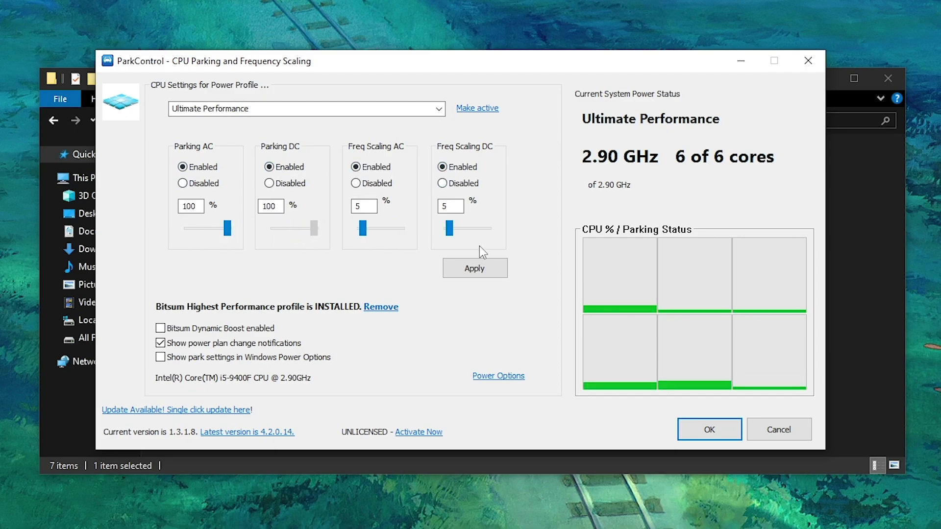
pyautogui.moveTo(363, 227); pyautogui.dragTo(862, 277)
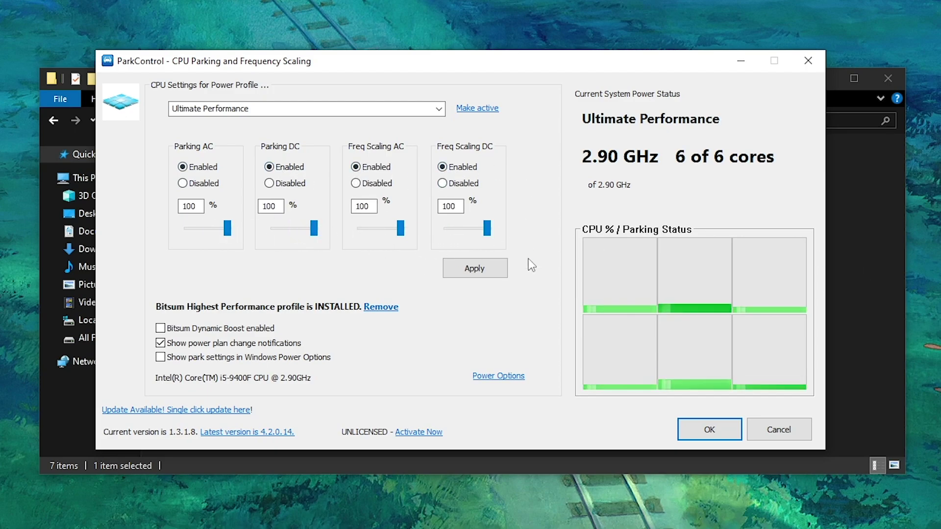
pyautogui.click(486, 269)
pyautogui.click(519, 278)
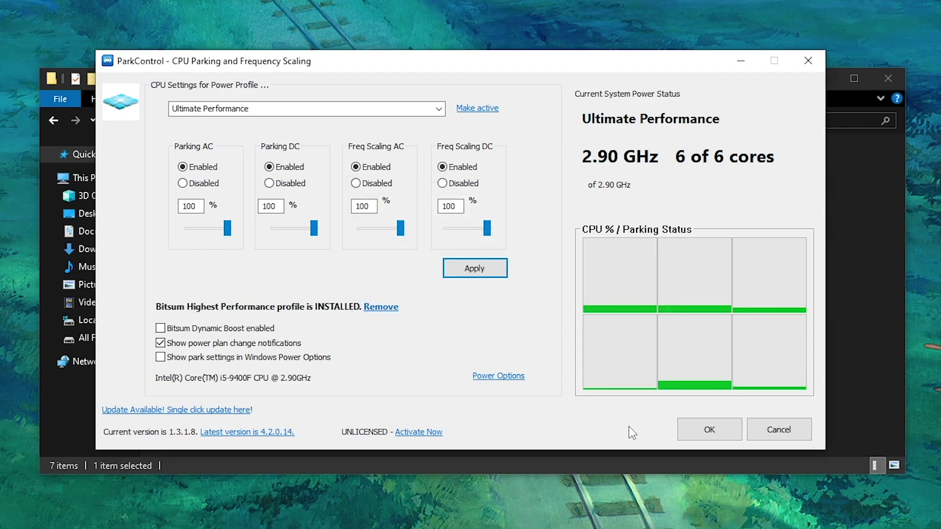
pyautogui.click(709, 429)
# Merge ValorantHighPriority.reg from the pack's Priority folder into the Windows registry.
pyautogui.doubleClick(254, 211)
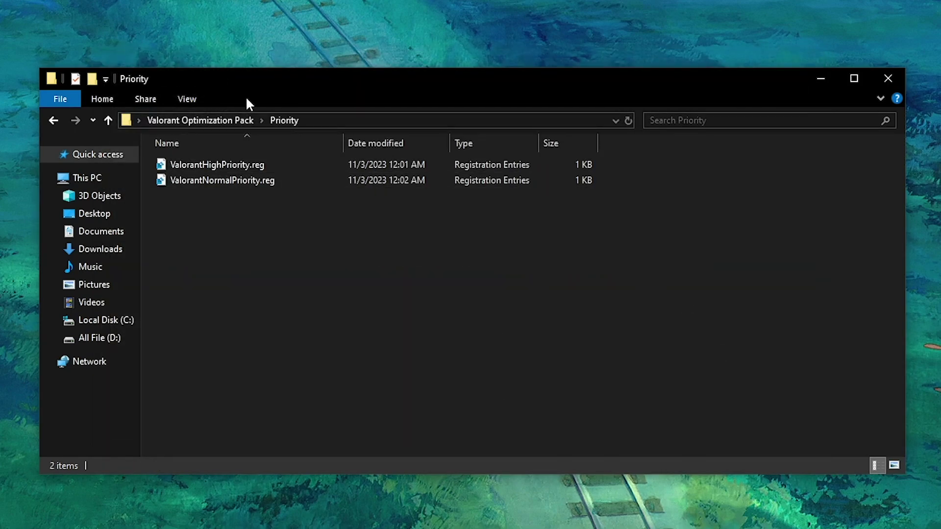
pyautogui.moveTo(243, 208); pyautogui.dragTo(236, 197)
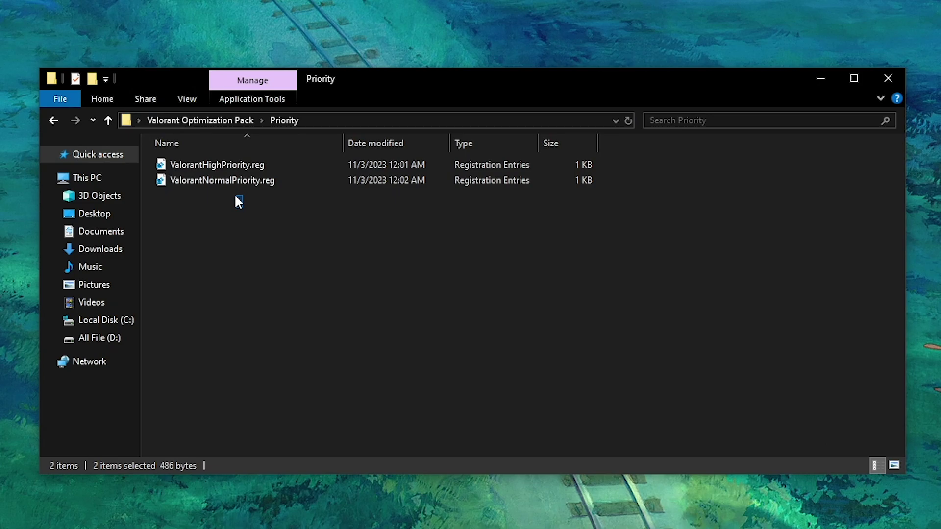
pyautogui.click(232, 165)
pyautogui.rightClick(234, 165)
pyautogui.click(265, 173)
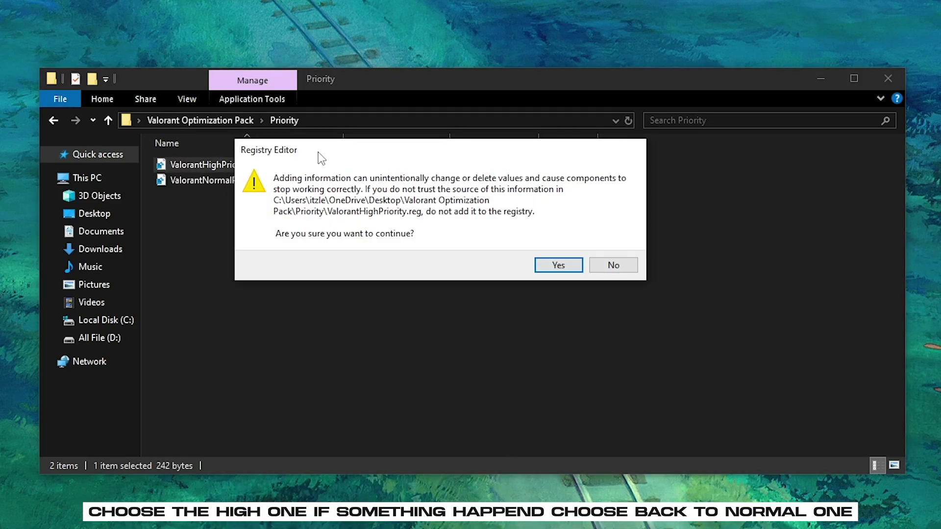
pyautogui.click(578, 280)
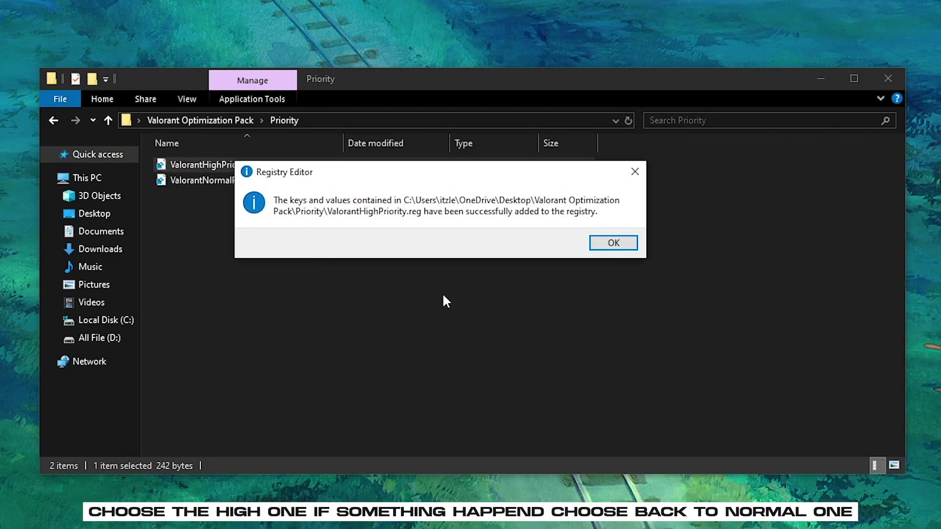
pyautogui.click(612, 244)
# Extract MSI_util_v3.rar directly into the Valorant Optimization Pack folder and launch MSI_util_v3.exe.
pyautogui.click(212, 121)
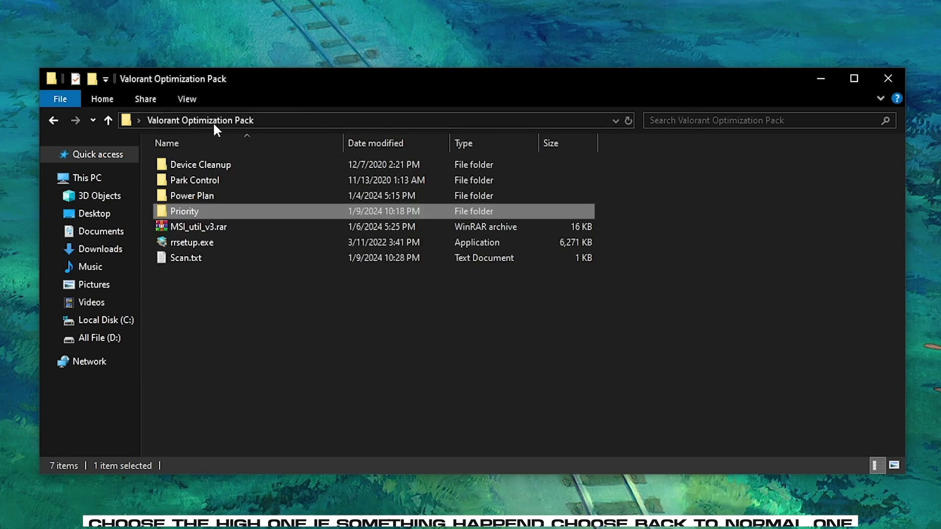
pyautogui.click(211, 227)
pyautogui.rightClick(211, 227)
pyautogui.click(259, 285)
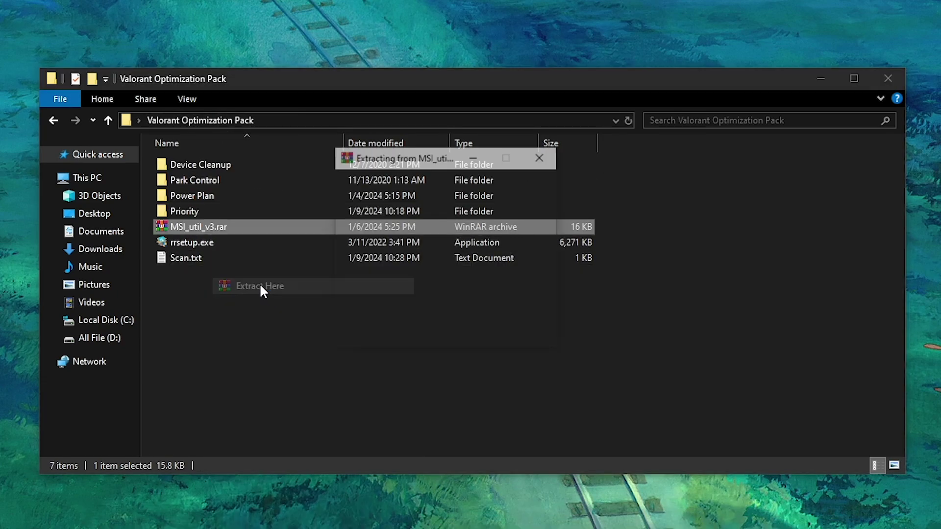
pyautogui.click(296, 318)
pyautogui.rightClick(278, 309)
pyautogui.click(319, 369)
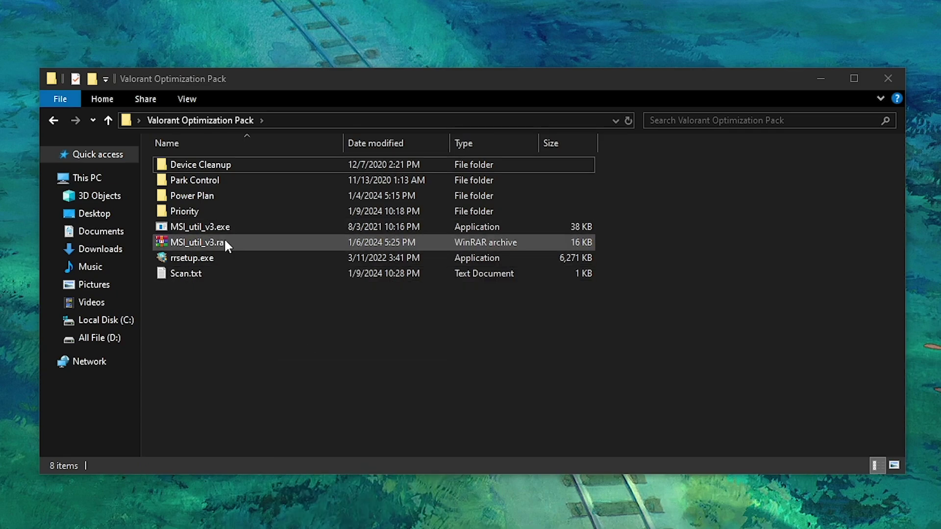
pyautogui.rightClick(225, 226)
pyautogui.click(244, 253)
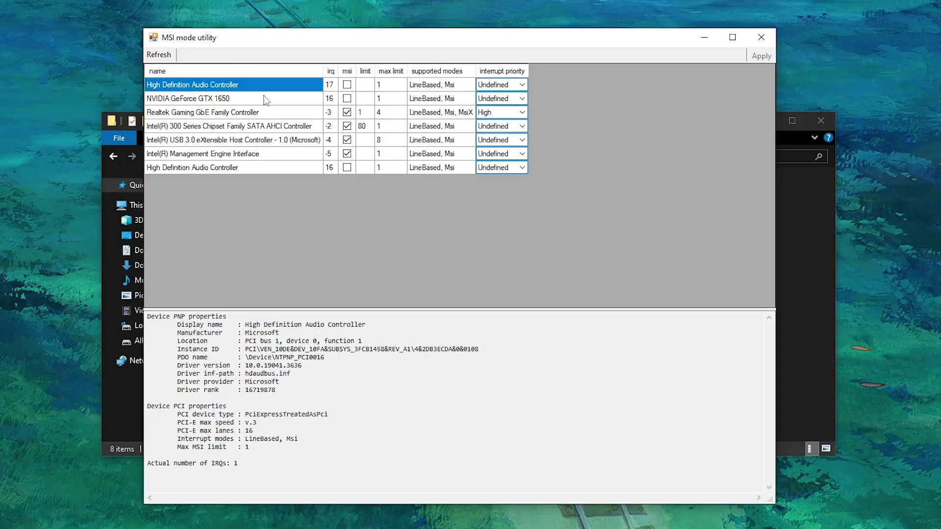
# Enable MSI mode for the NVIDIA GeForce GTX 1650, set its interrupt priority to High, and close the utility.
pyautogui.click(36, 7)
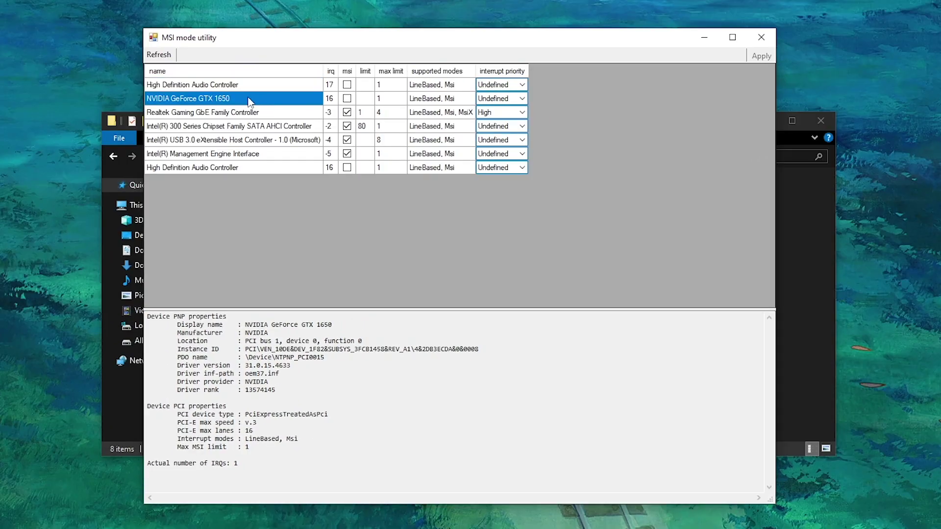
pyautogui.click(347, 98)
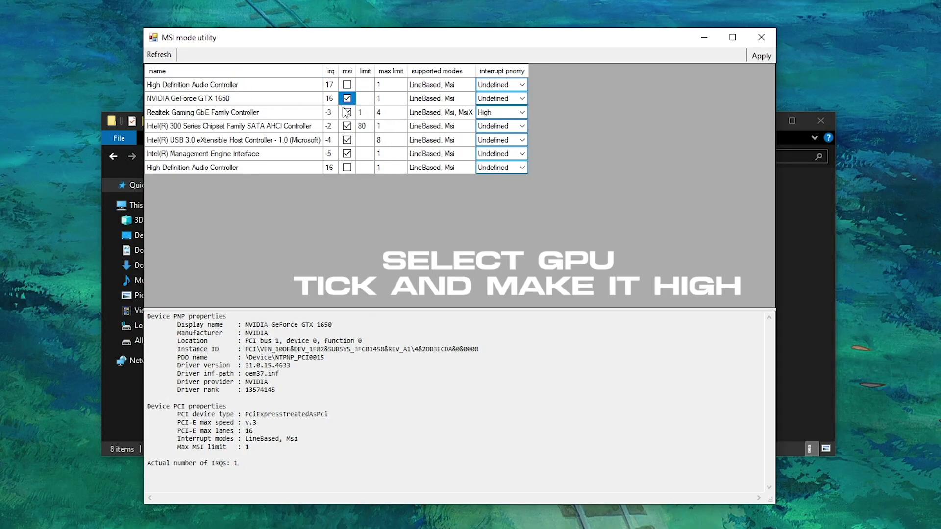
pyautogui.click(501, 99)
pyautogui.click(496, 140)
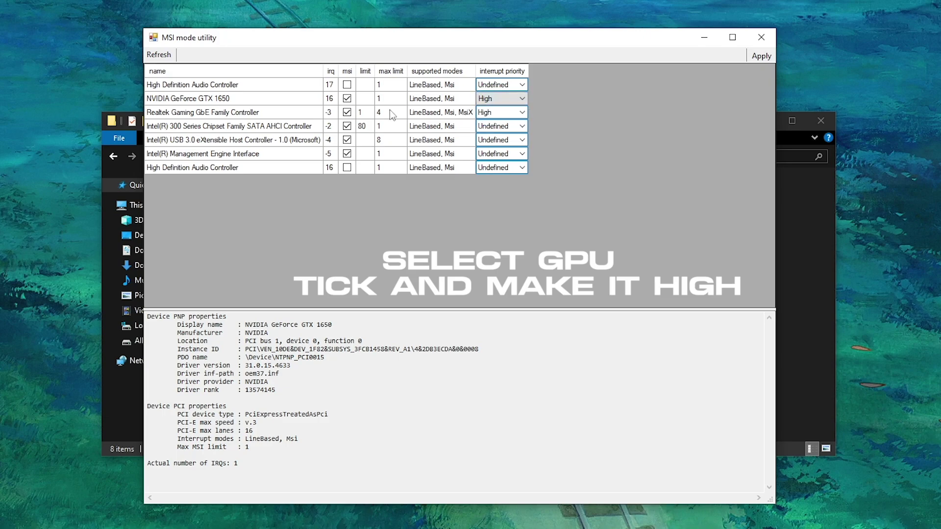
pyautogui.click(761, 38)
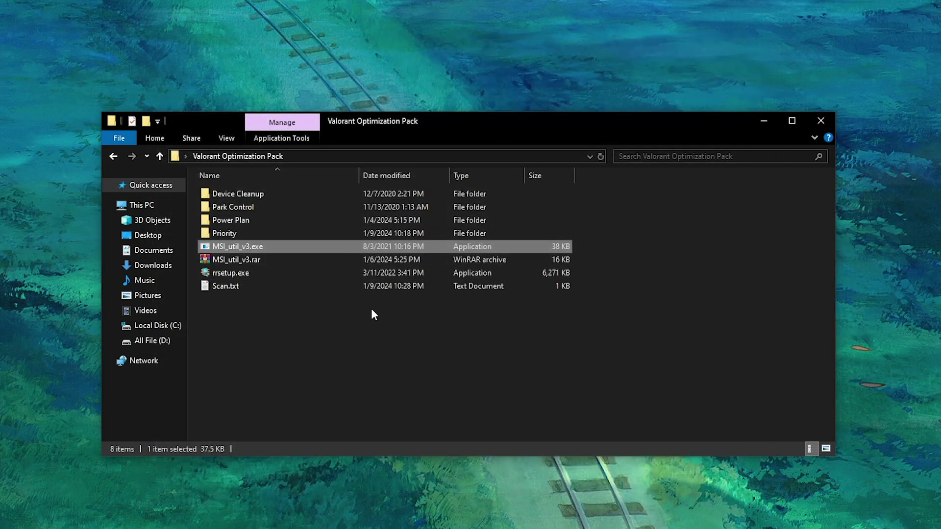
# Install Registry Repair 5.0.1.126 from rrsetup.exe with the default options and launch it without viewing the release notes.
pyautogui.doubleClick(249, 273)
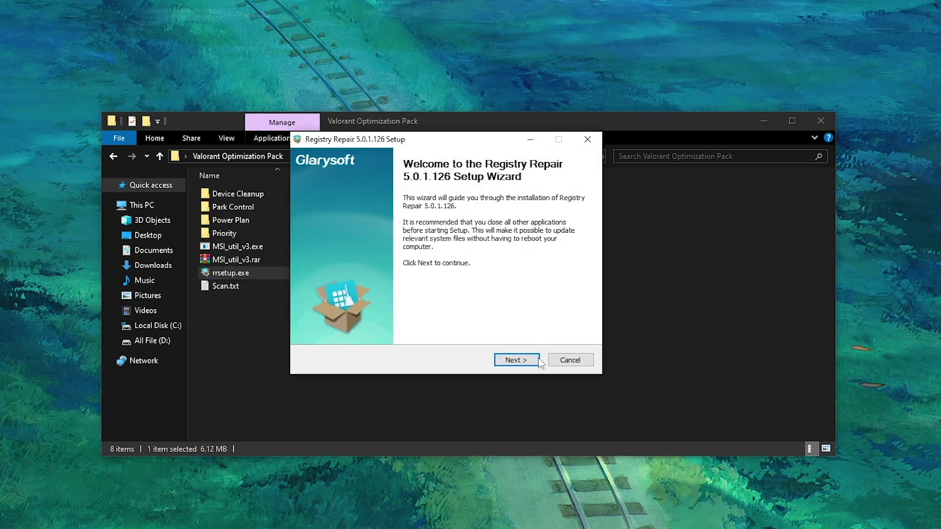
pyautogui.click(529, 359)
pyautogui.click(529, 359)
pyautogui.click(529, 359)
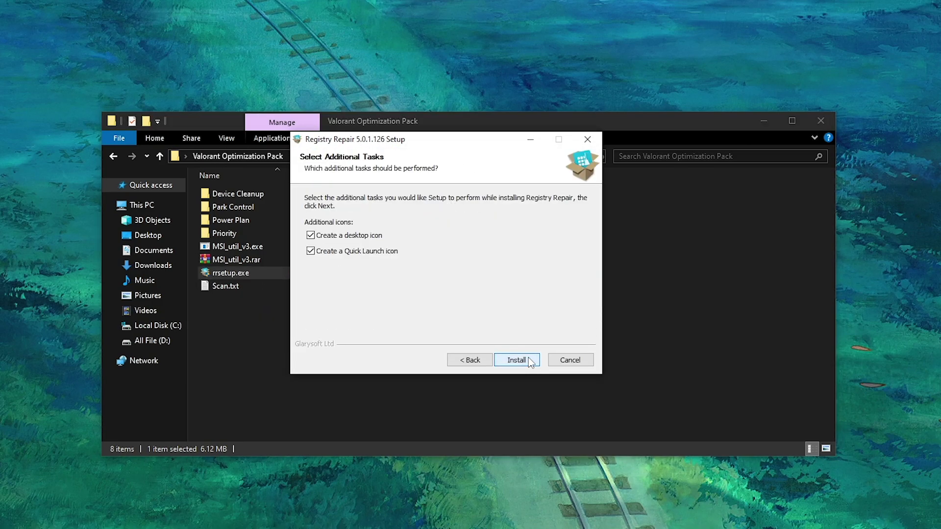
pyautogui.click(528, 359)
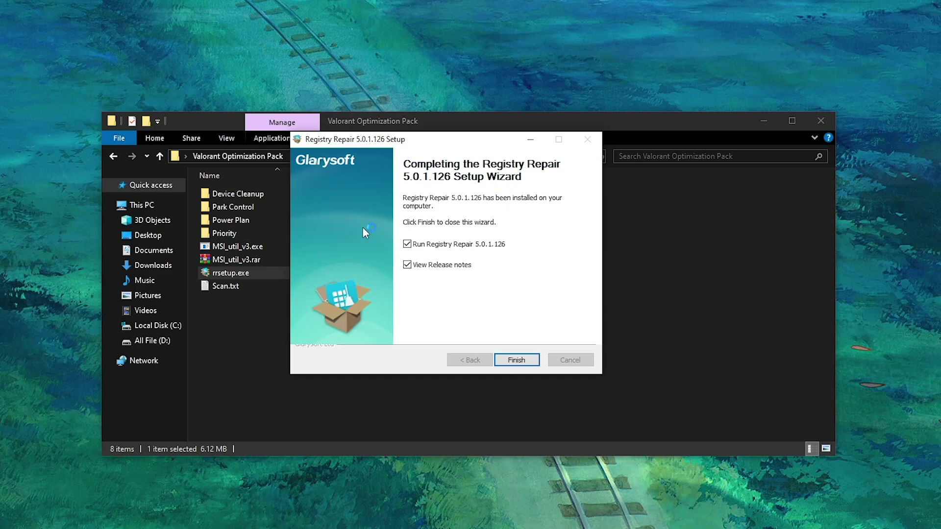
pyautogui.click(433, 265)
pyautogui.click(515, 360)
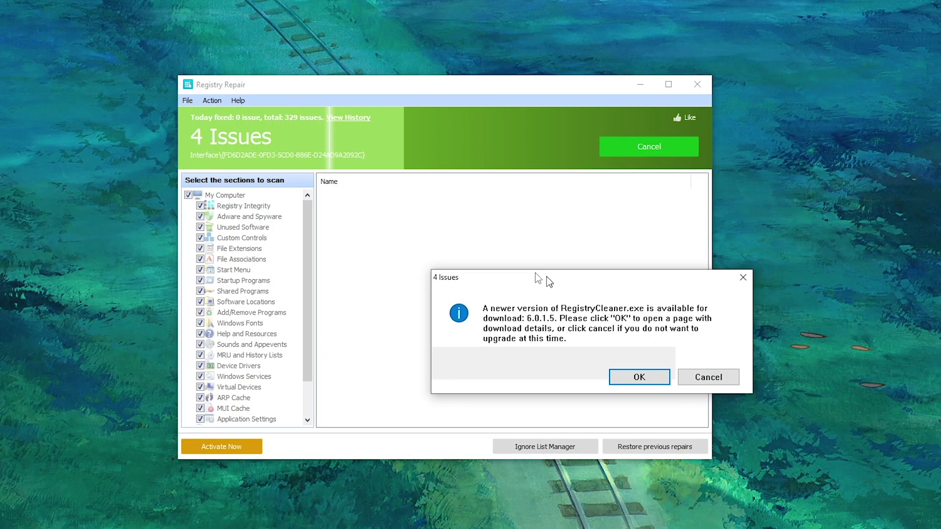
# Decline the Registry Repair upgrade, repair the registry issues found by the scan, and close the program.
pyautogui.click(708, 377)
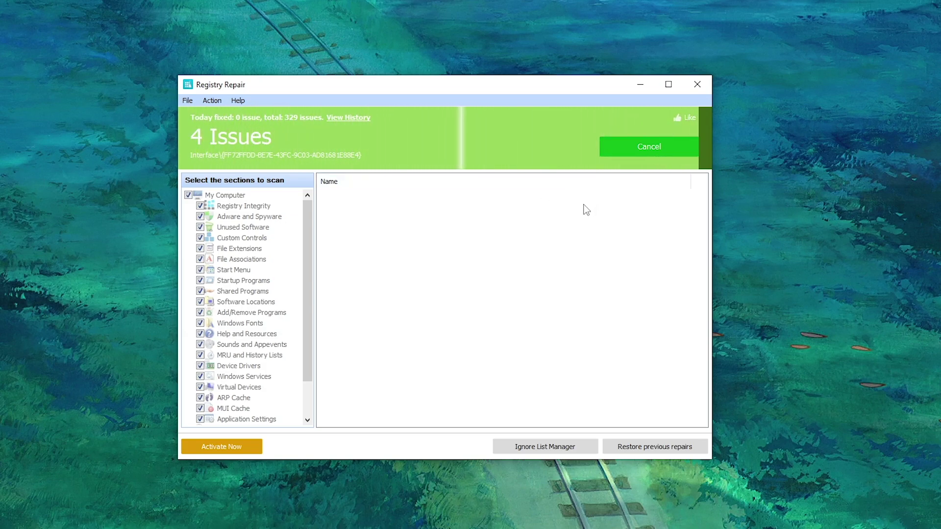
pyautogui.click(656, 155)
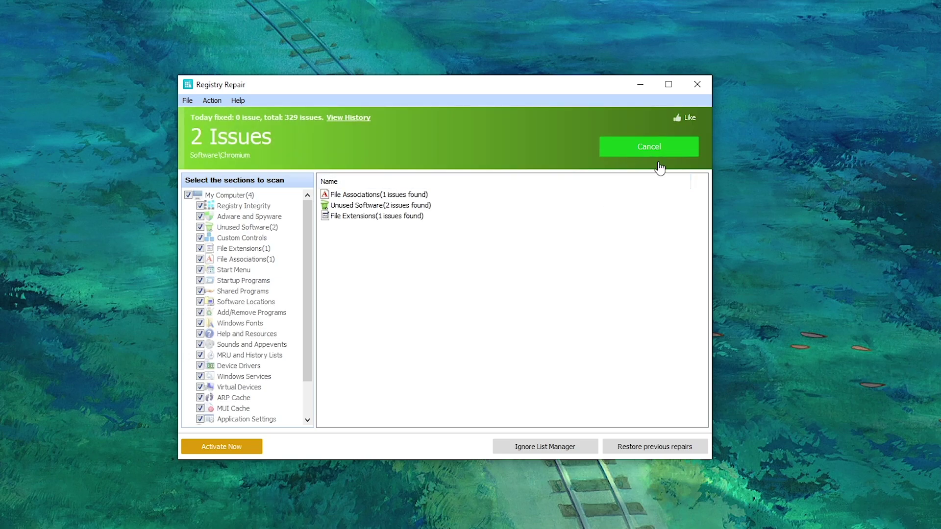
pyautogui.click(697, 84)
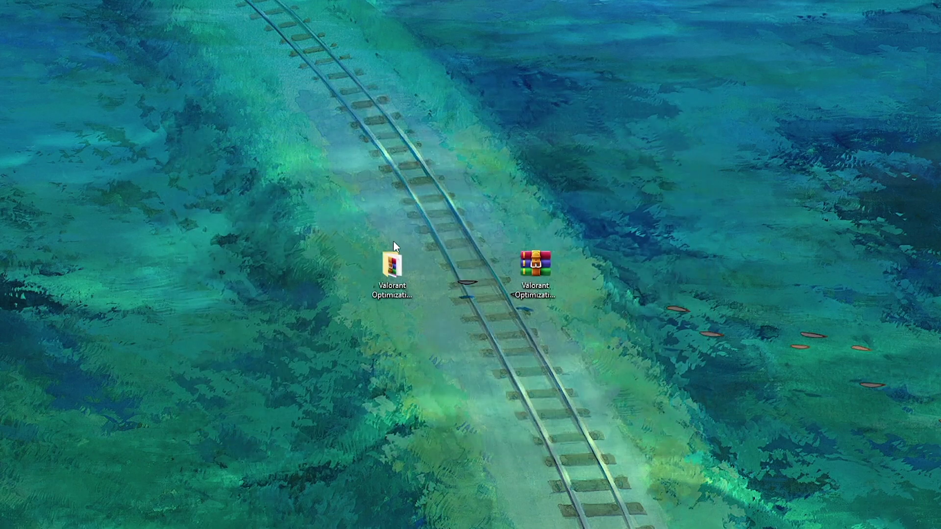
# Copy the sfc /scannow command from Scan.txt in the Valorant Optimization Pack folder, then close the file and folder.
pyautogui.doubleClick(390, 269)
pyautogui.doubleClick(287, 285)
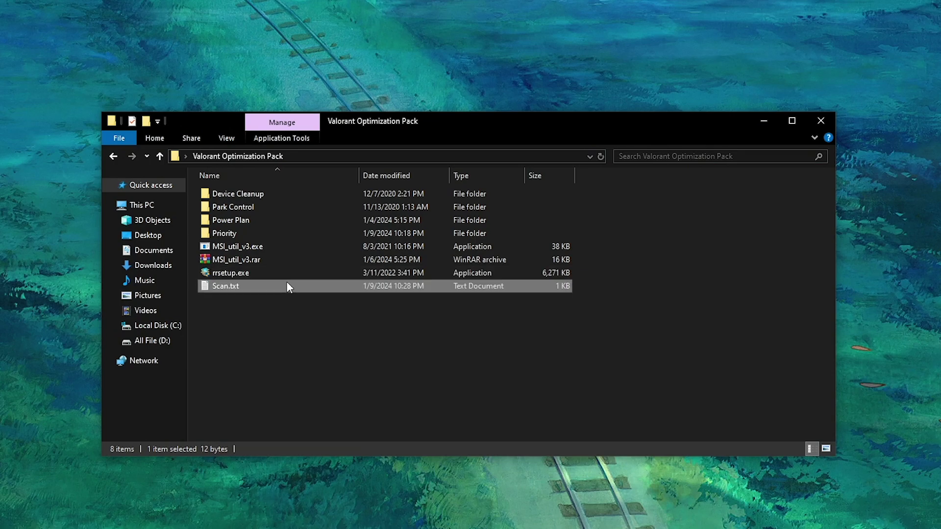
pyautogui.hotkey('ctrl', 'a')
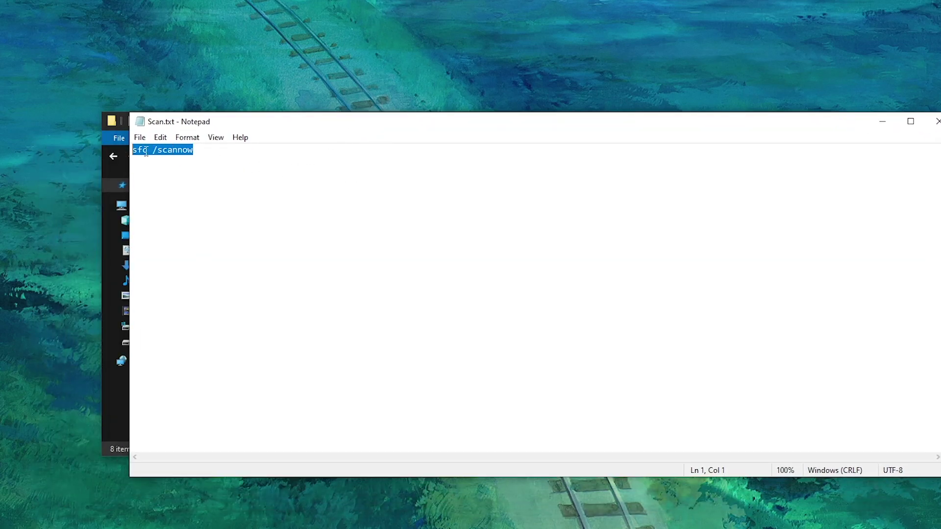
pyautogui.rightClick(157, 154)
pyautogui.click(204, 191)
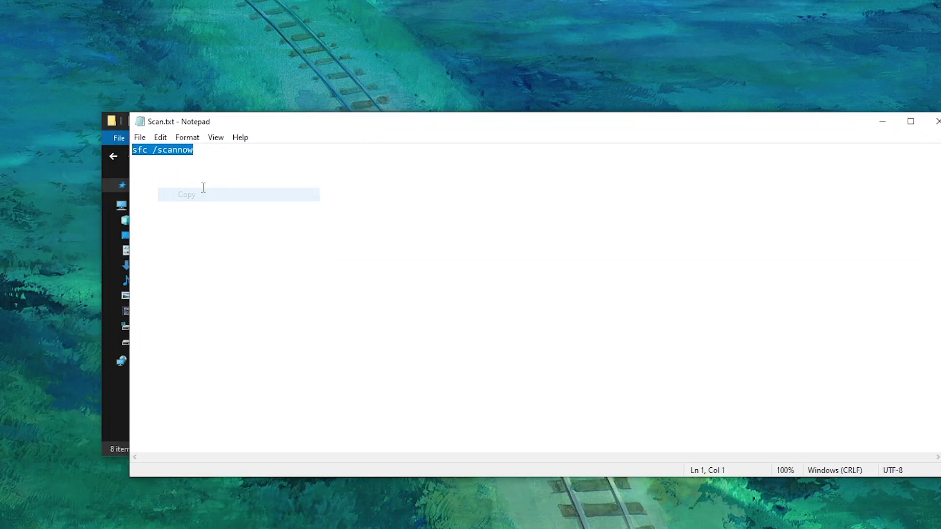
pyautogui.click(934, 121)
pyautogui.click(826, 119)
# Open Command Prompt as administrator and run the copied sfc /scannow command.
pyautogui.click(35, 519)
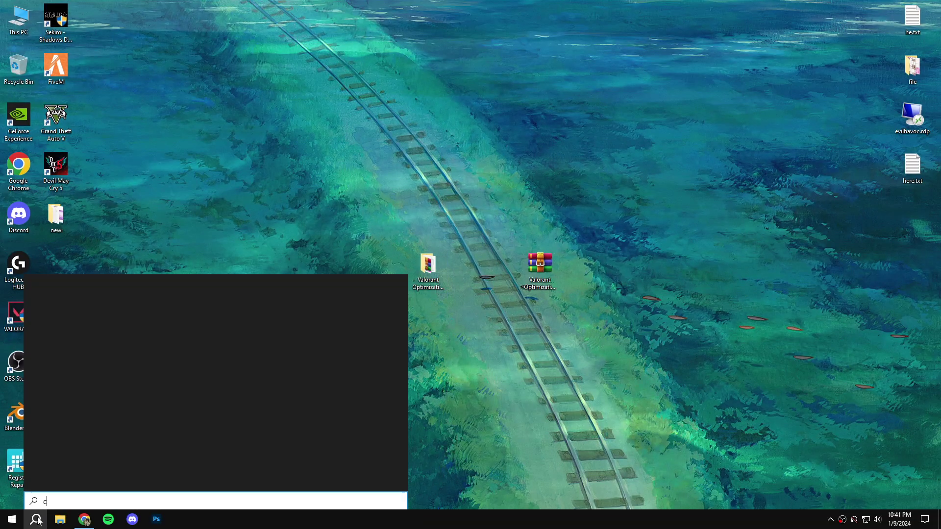
pyautogui.write('cmd')
pyautogui.rightClick(84, 328)
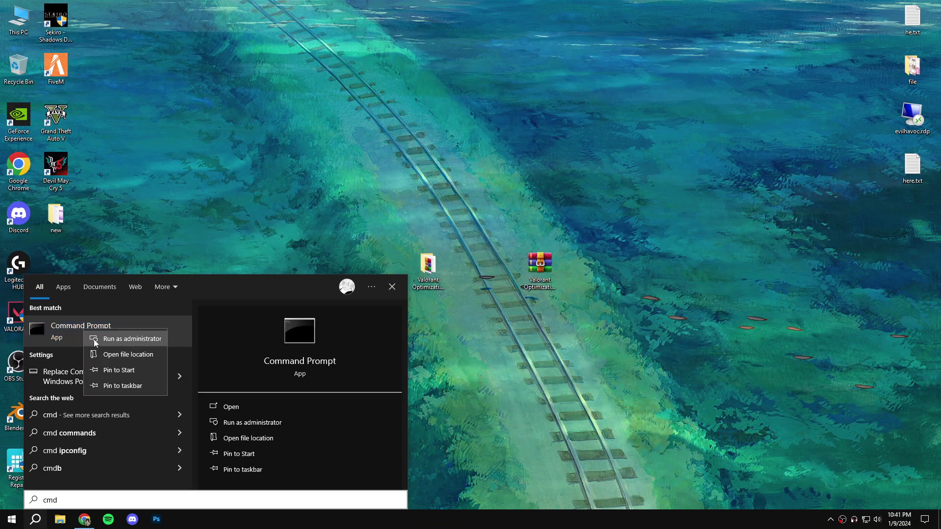
pyautogui.click(100, 338)
pyautogui.moveTo(283, 49); pyautogui.dragTo(479, 138)
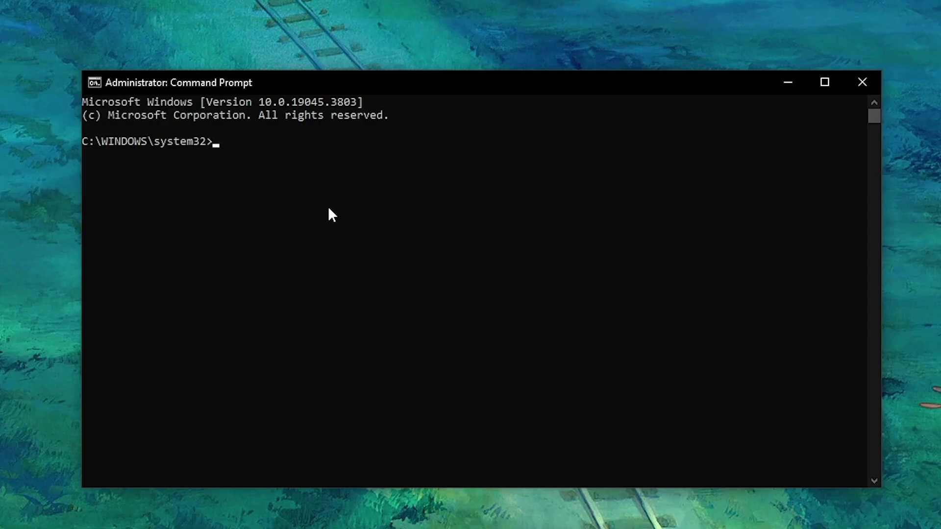
pyautogui.hotkey('ctrl', 'v')
pyautogui.press('Return')
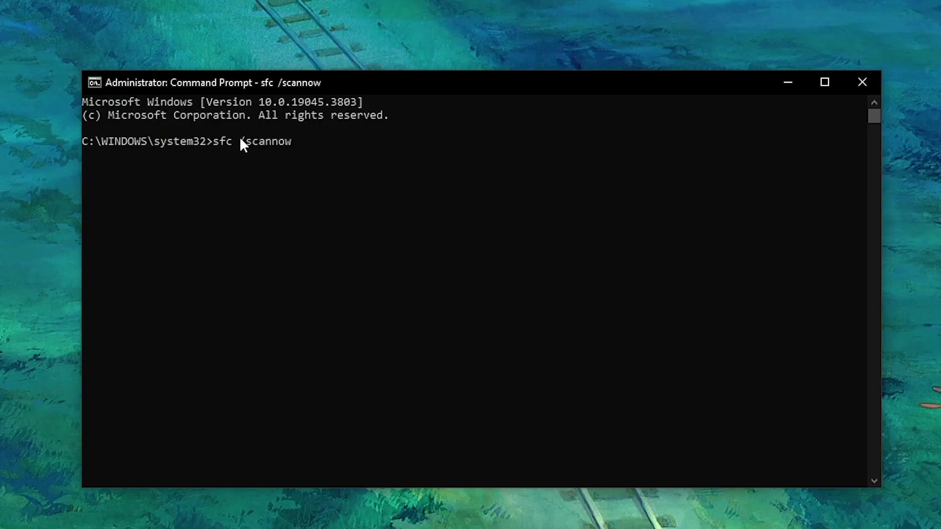